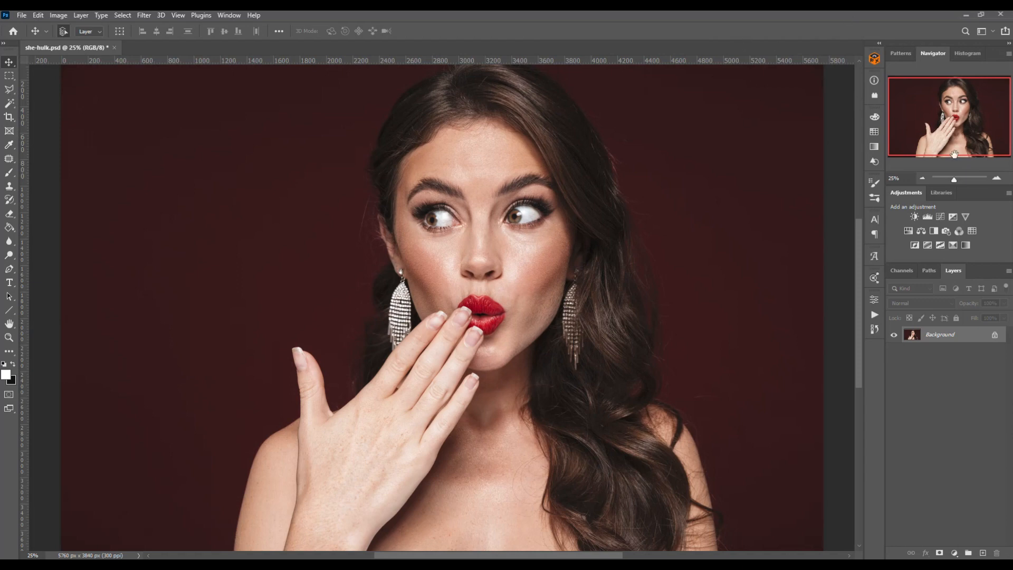
- Duplicate the Background layer and add a Hue/Saturation adjustment layer above the copy
left_click_drag(923, 337, 982, 553)
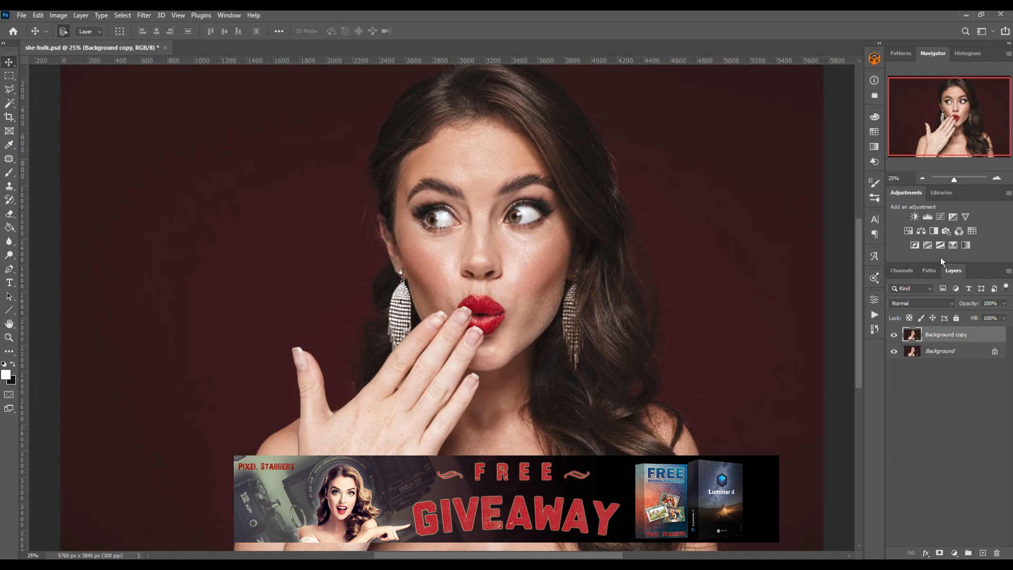
left_click(954, 552)
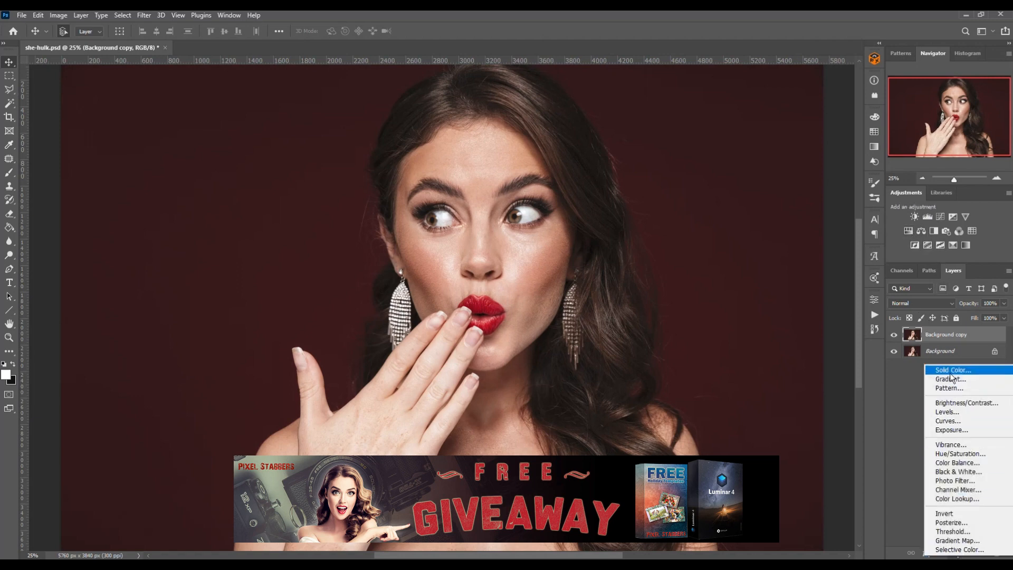
left_click(959, 456)
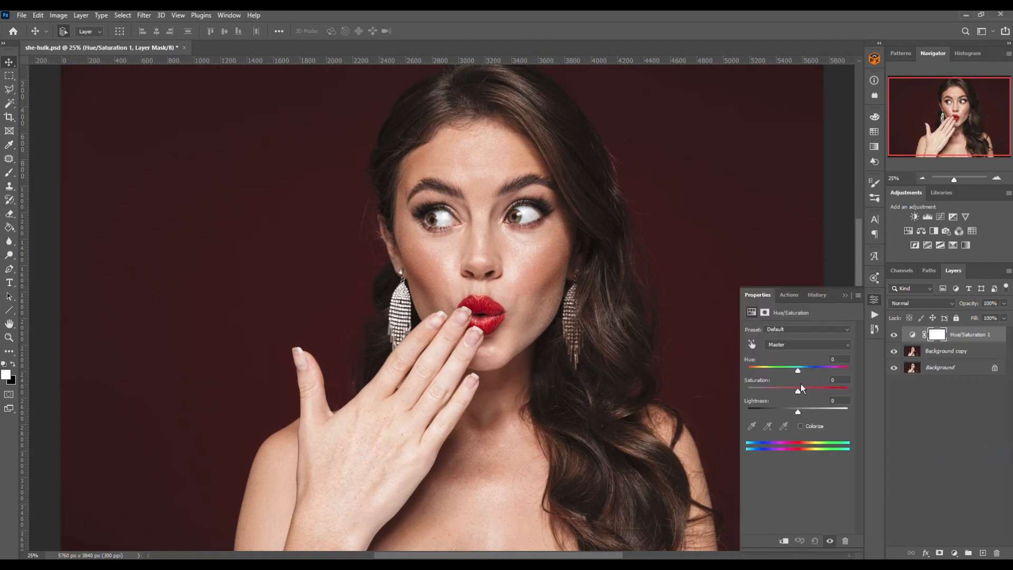
- Try a Master hue shift of +112 and reset the hue to 0
left_click_drag(799, 372, 834, 377)
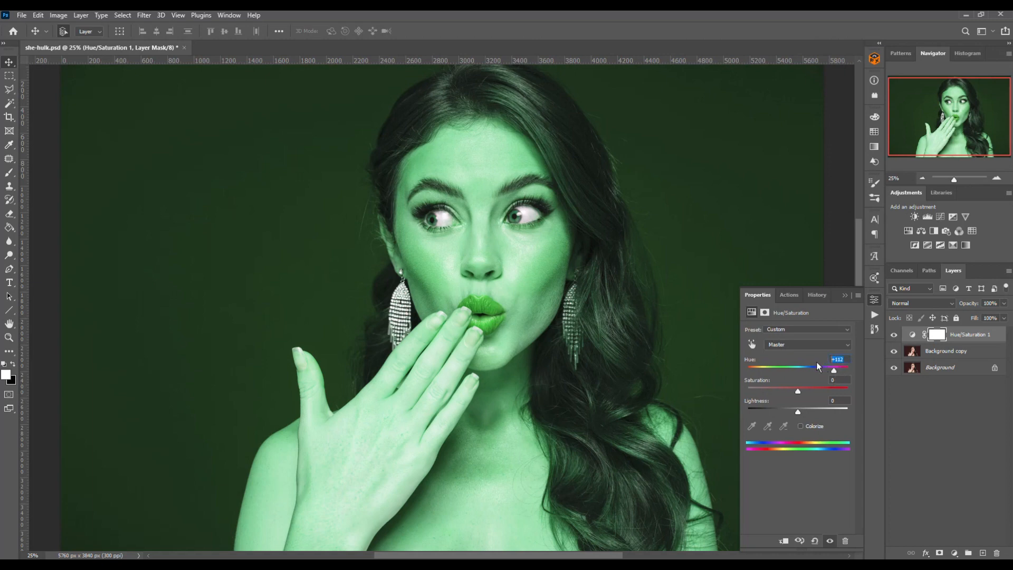
type("0")
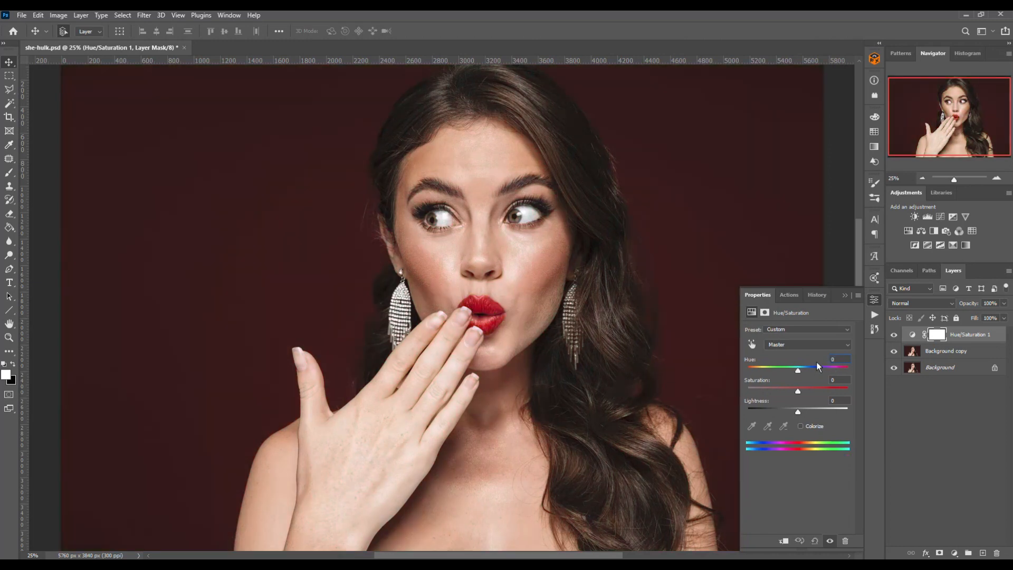
- Target the Reds by sampling the facial skin, and set hue to +118, saturation to +17 and lightness to -14
left_click(754, 346)
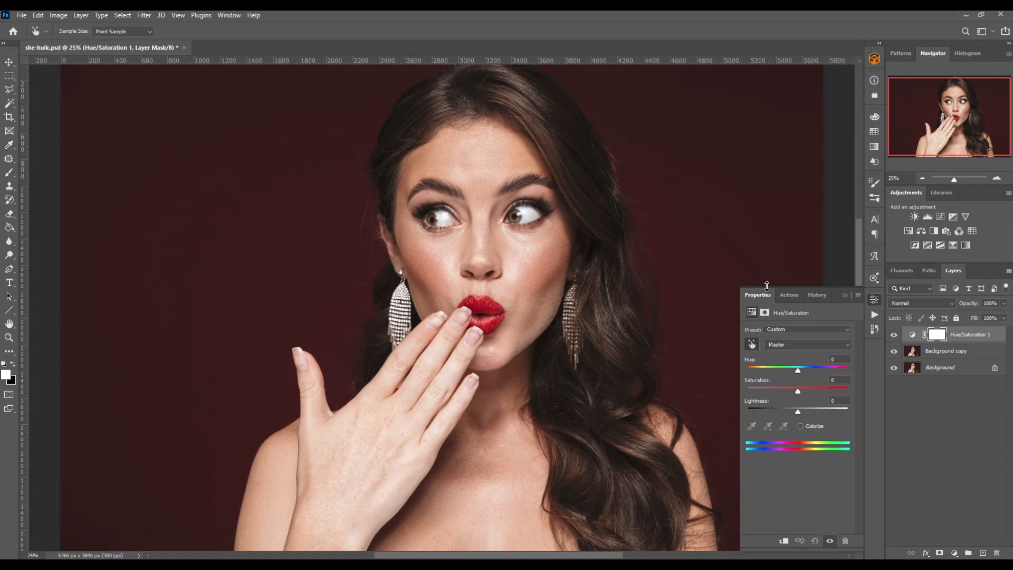
left_click(482, 195)
mouse_move(481, 196)
left_mouse_down()
mouse_move(509, 197)
mouse_move(482, 197)
left_mouse_up()
left_click_drag(799, 371, 839, 381)
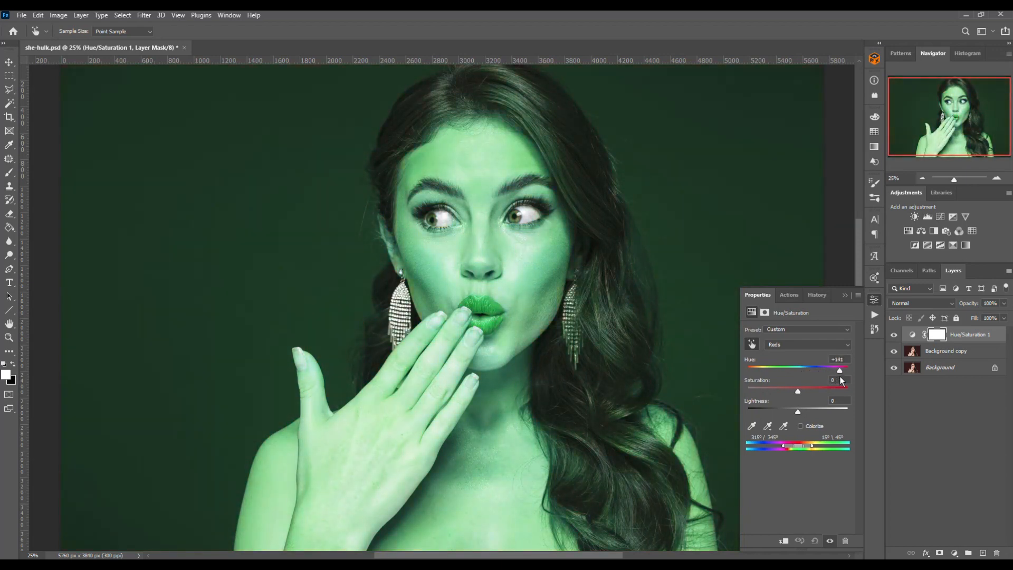
left_click_drag(843, 375, 833, 372)
left_click_drag(799, 391, 793, 410)
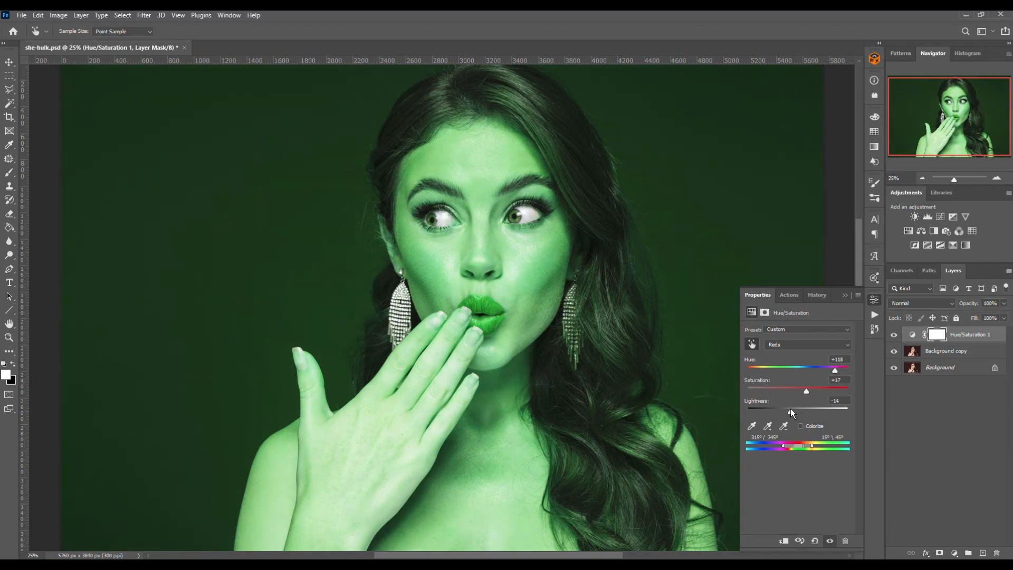
- Compare the portrait with and without the Hue/Saturation layer and invert that layer's mask to black
left_click(895, 337)
left_click(894, 337)
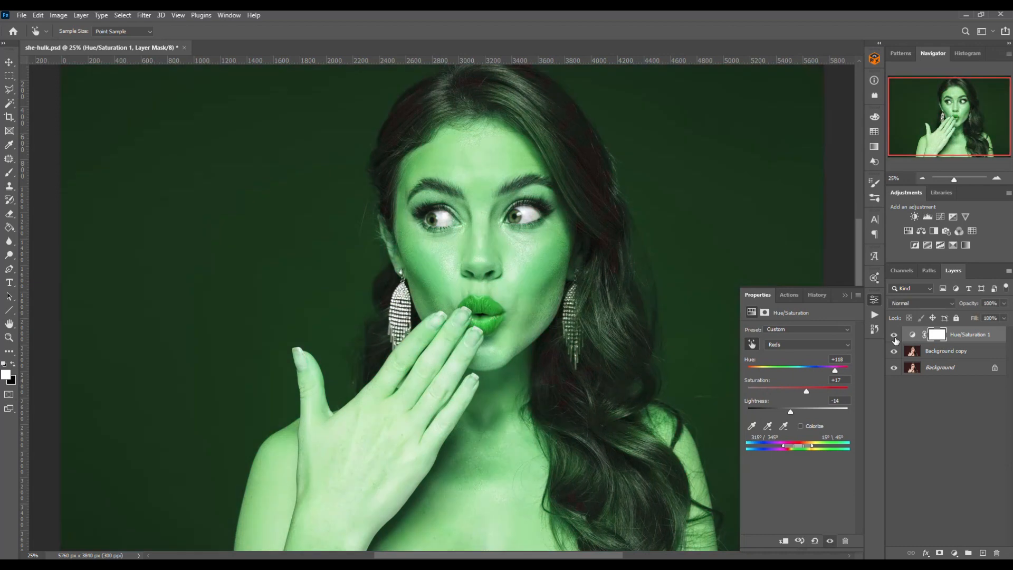
left_click(937, 335)
key("ctrl+i")
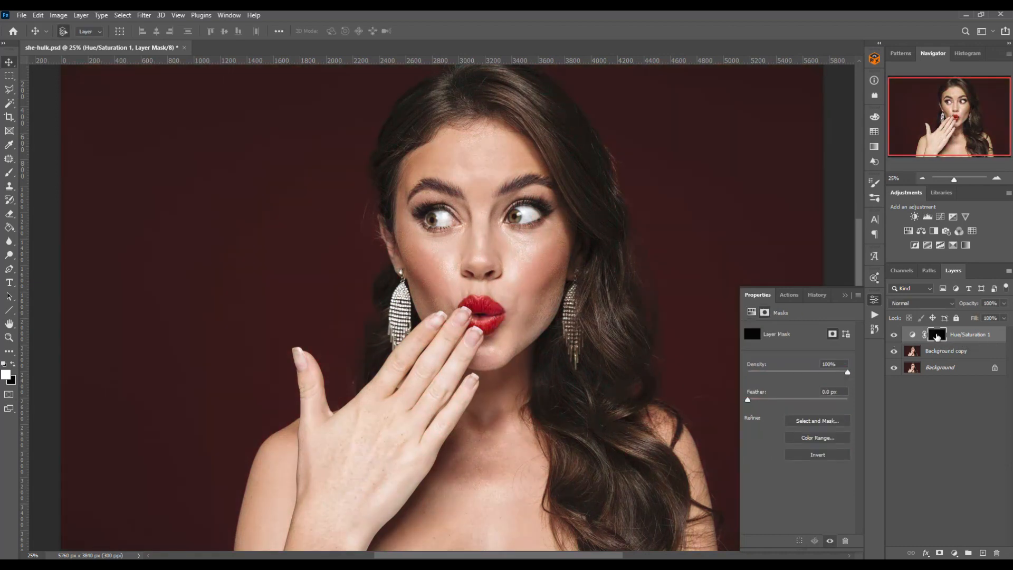
- Paint white on the mask over the face, neck, chest and hand with a soft 1600 px brush to turn the skin green
key("b")
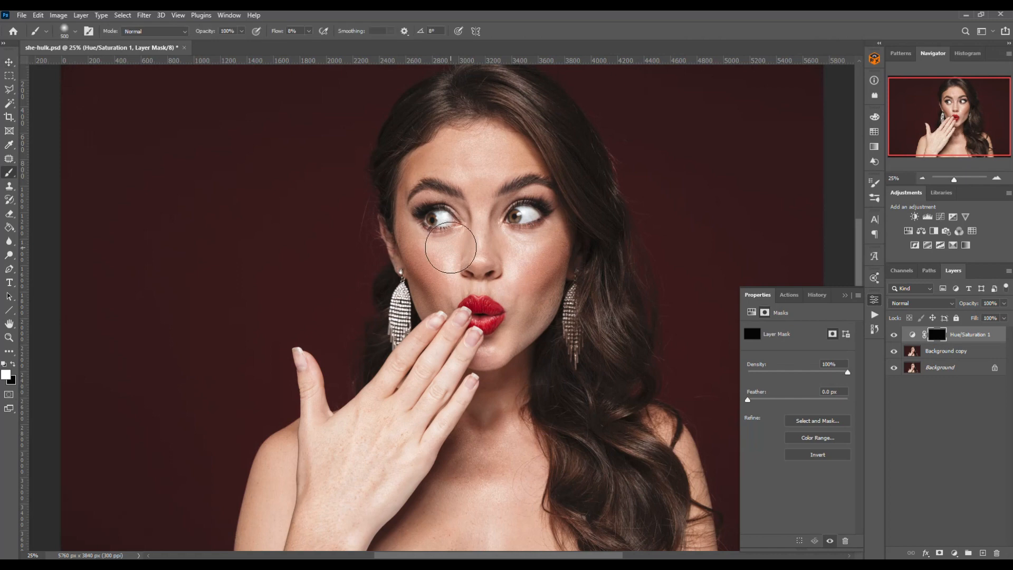
key("bracketright")
key("bracketright")
key("bracketright")
key("bracketright")
key("bracketright")
key("bracketright")
key("bracketright")
key("bracketright")
key("bracketright")
key("bracketright")
key("bracketright")
key("bracketright")
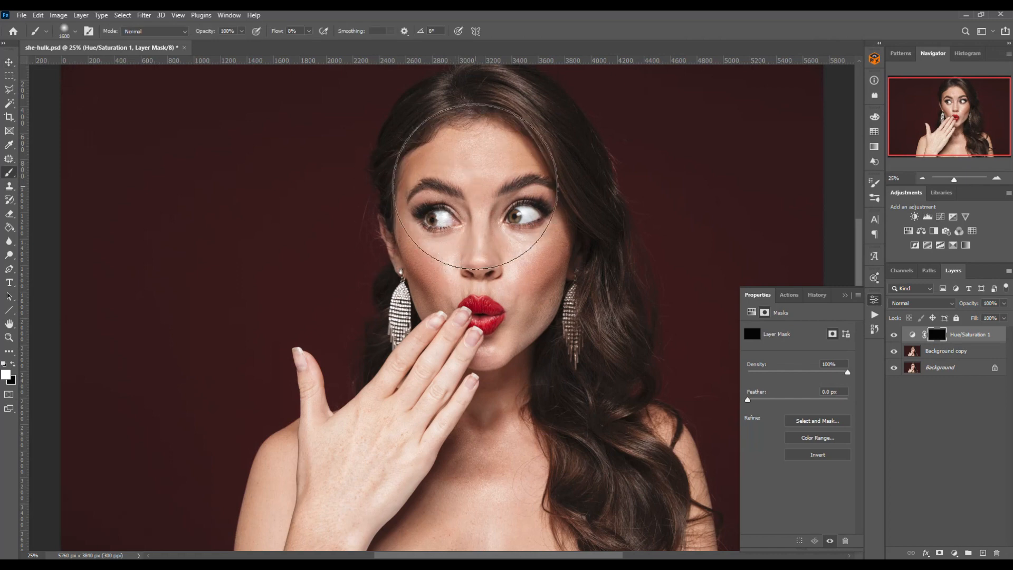
mouse_move(480, 187)
left_mouse_down()
mouse_move(477, 248)
mouse_move(470, 222)
mouse_move(486, 316)
mouse_move(478, 465)
mouse_move(472, 434)
mouse_move(419, 430)
mouse_move(330, 528)
mouse_move(317, 484)
mouse_move(332, 463)
left_mouse_up()
- Reduce the brush size and paint white on the mask over the thumb and the shoulder beside it
key("bracketleft")
key("bracketleft")
key("bracketleft")
key("bracketleft")
key("bracketleft")
key("bracketleft")
key("bracketleft")
key("bracketleft")
key("bracketleft")
key("bracketleft")
key("bracketleft")
key("bracketleft")
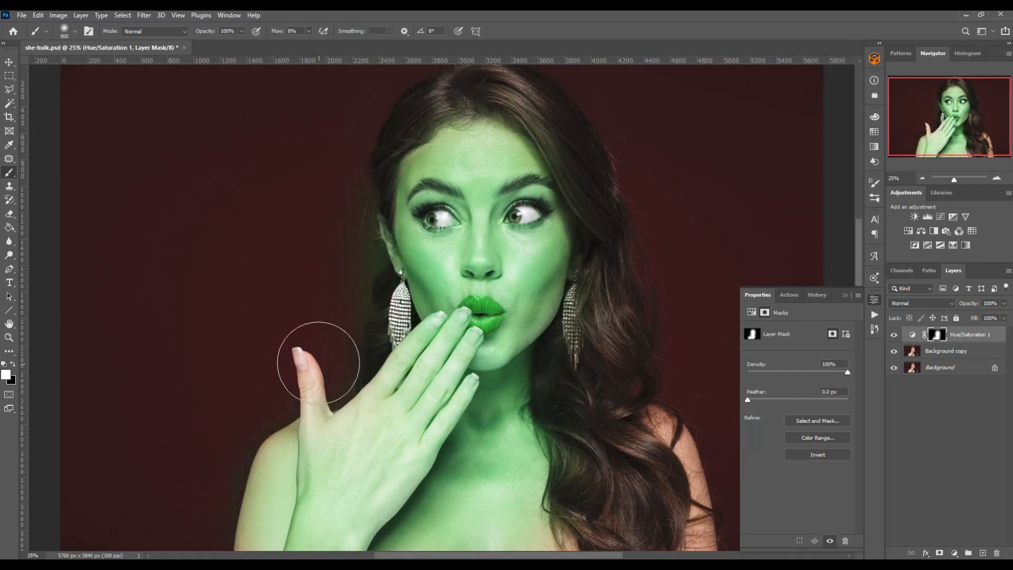
key("bracketleft")
key("bracketleft")
mouse_move(314, 361)
left_mouse_down()
mouse_move(327, 456)
mouse_move(305, 361)
mouse_move(299, 450)
mouse_move(300, 436)
mouse_move(307, 443)
mouse_move(276, 464)
left_mouse_up()
- Paint white on the mask over the arm below the thumb, the chest and the shoulder behind the long hair
key("bracketright")
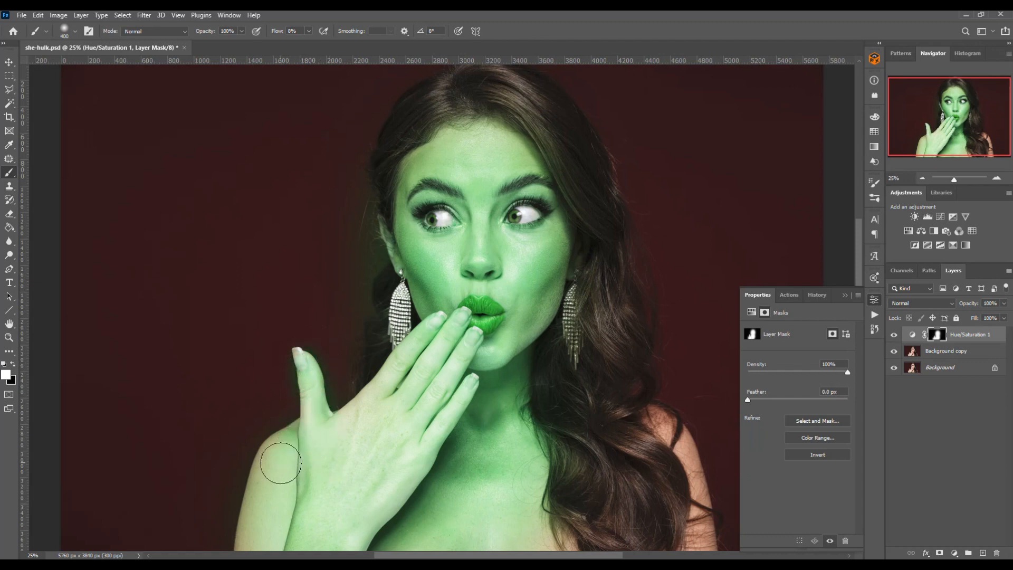
mouse_move(247, 566)
left_mouse_down()
mouse_move(296, 448)
mouse_move(408, 463)
left_mouse_up()
key("bracketright")
mouse_move(456, 519)
left_mouse_down()
mouse_move(475, 565)
mouse_move(520, 554)
left_mouse_up()
key("bracketright")
key("bracketleft")
key("bracketleft")
mouse_move(642, 422)
left_mouse_down()
mouse_move(692, 466)
mouse_move(700, 558)
mouse_move(668, 450)
mouse_move(635, 416)
mouse_move(683, 475)
mouse_move(697, 517)
left_mouse_up()
key("bracketright")
key("bracketright")
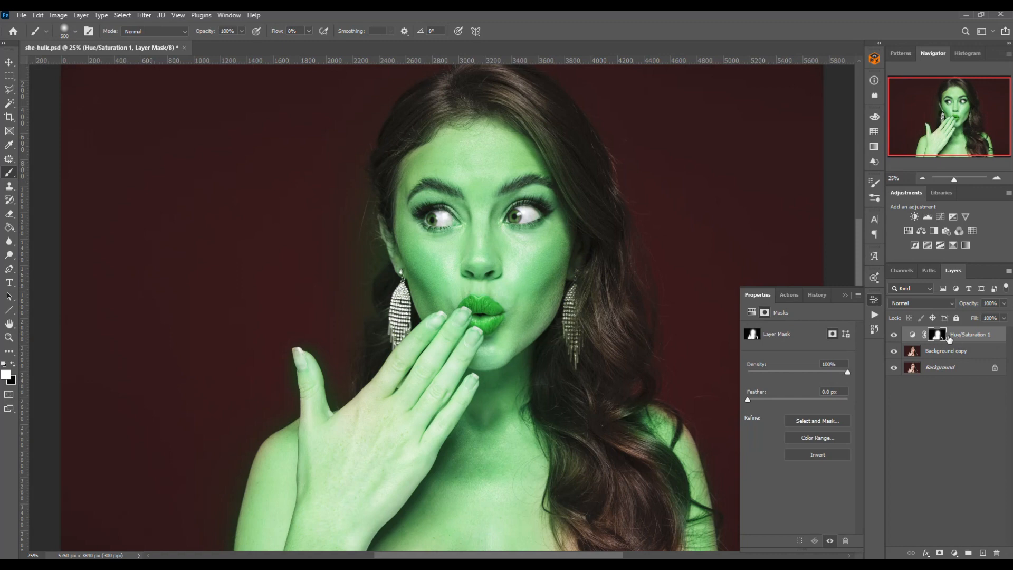
left_click(894, 335)
left_click(893, 334)
- Paint black on the mask with a 175 px brush over the earring and hair beside the cheek to remove the green
key("bracketleft")
key("bracketleft")
key("bracketleft")
key("bracketleft")
key("bracketleft")
mouse_move(597, 273)
left_mouse_down()
mouse_move(582, 310)
mouse_move(606, 297)
left_mouse_up()
key("x")
mouse_move(596, 279)
left_mouse_down()
mouse_move(571, 347)
mouse_move(638, 443)
left_mouse_up()
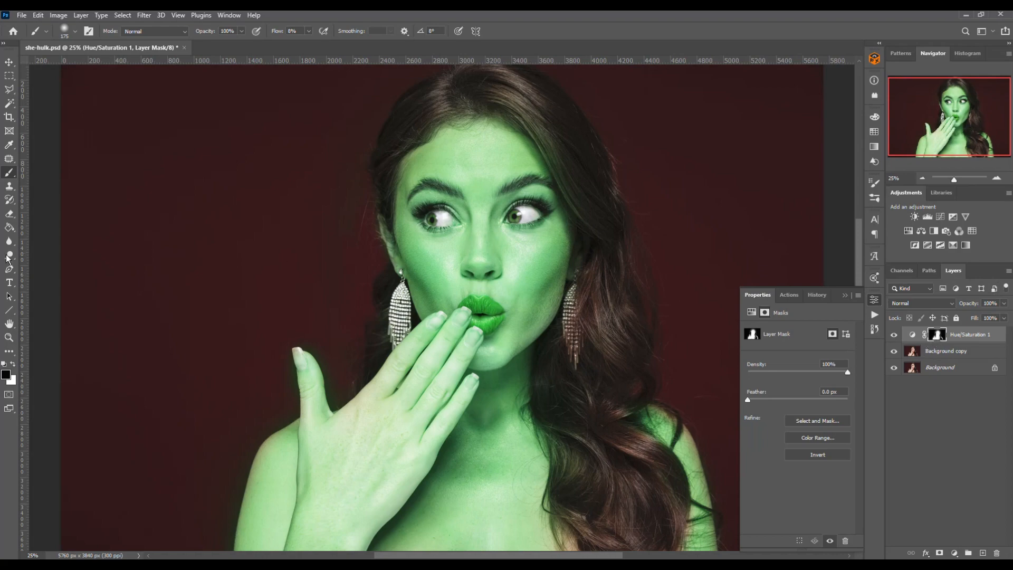
- Select the dark red background with the Magic Wand, fill it with black on the mask, deselect, and compare the layer on and off
left_click(9, 103)
left_click(249, 175)
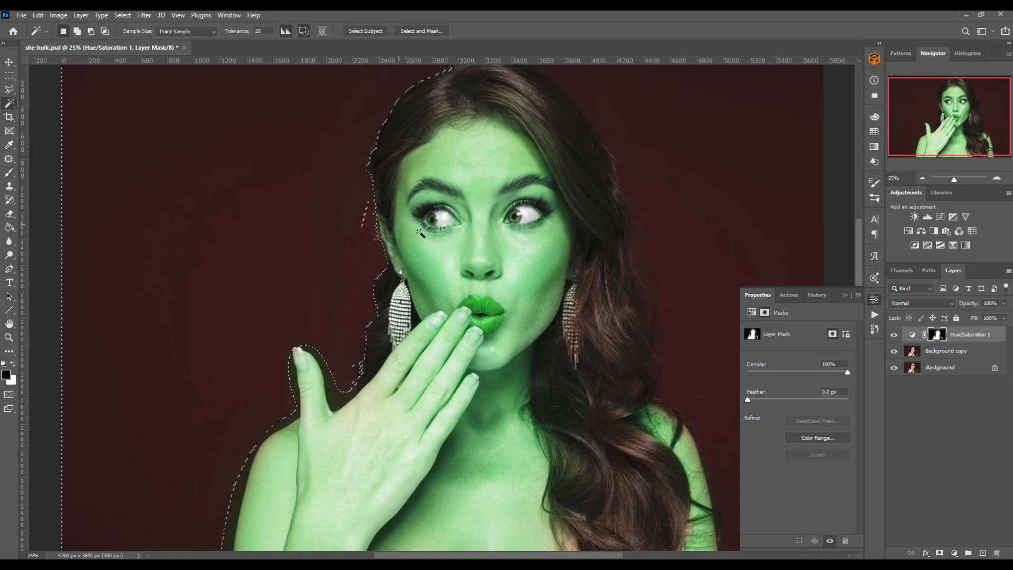
left_click(334, 398, "shift")
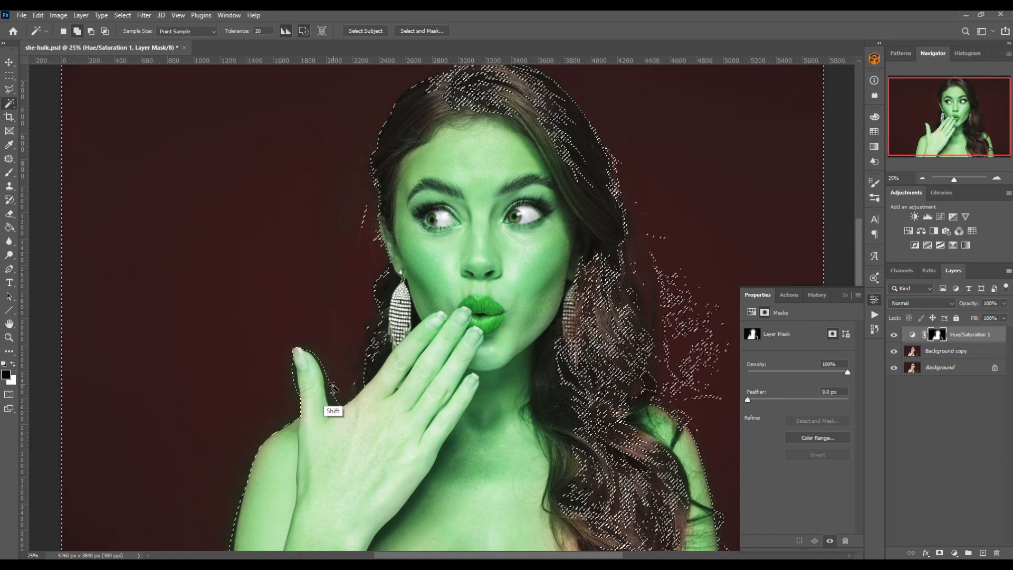
left_click(292, 379, "shift")
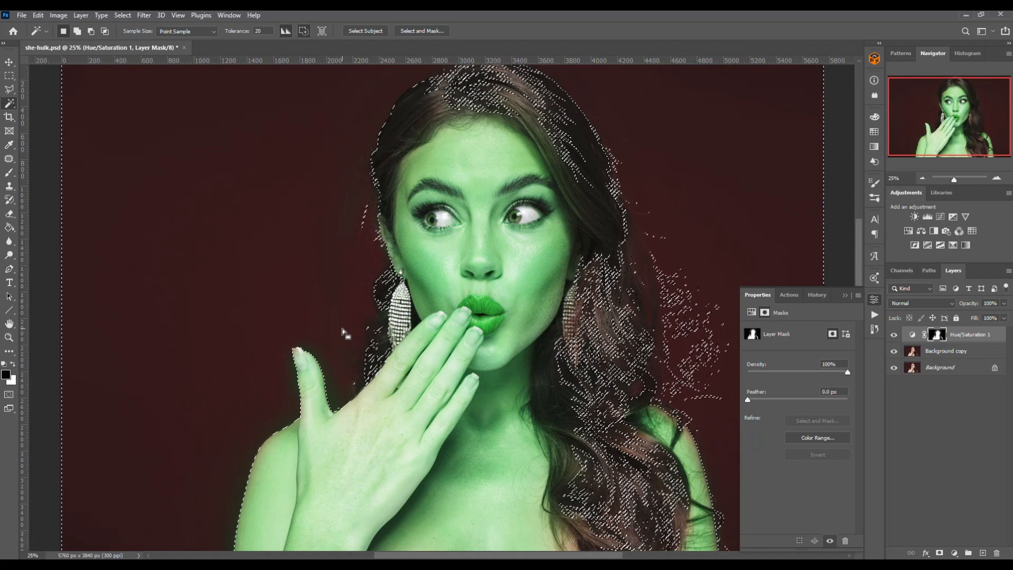
key("ctrl+BackSpace")
key("x")
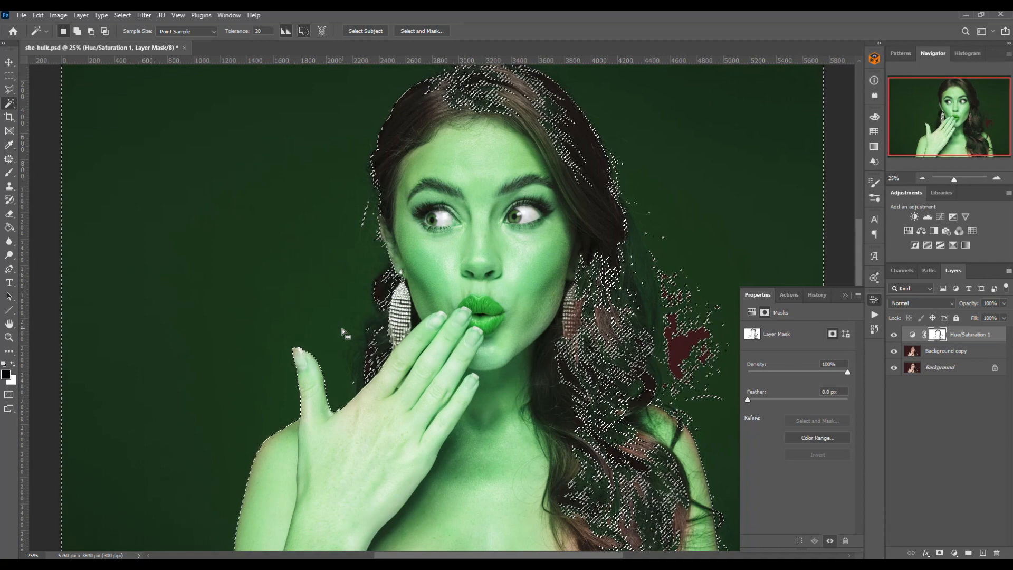
key("ctrl+BackSpace")
key("ctrl+d")
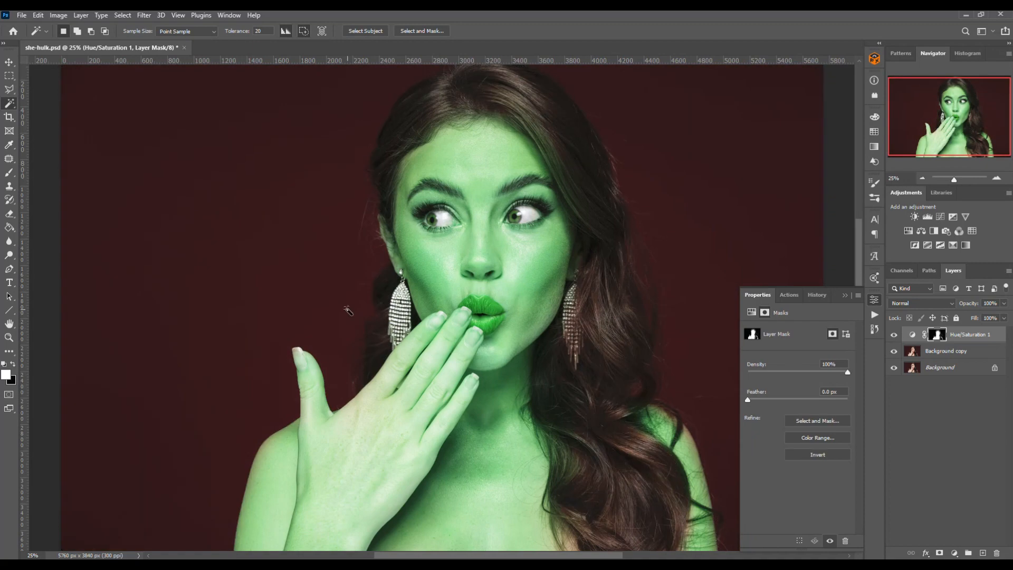
left_click(845, 296)
left_click(894, 335)
left_click(893, 335)
left_click(894, 335)
left_click(896, 335)
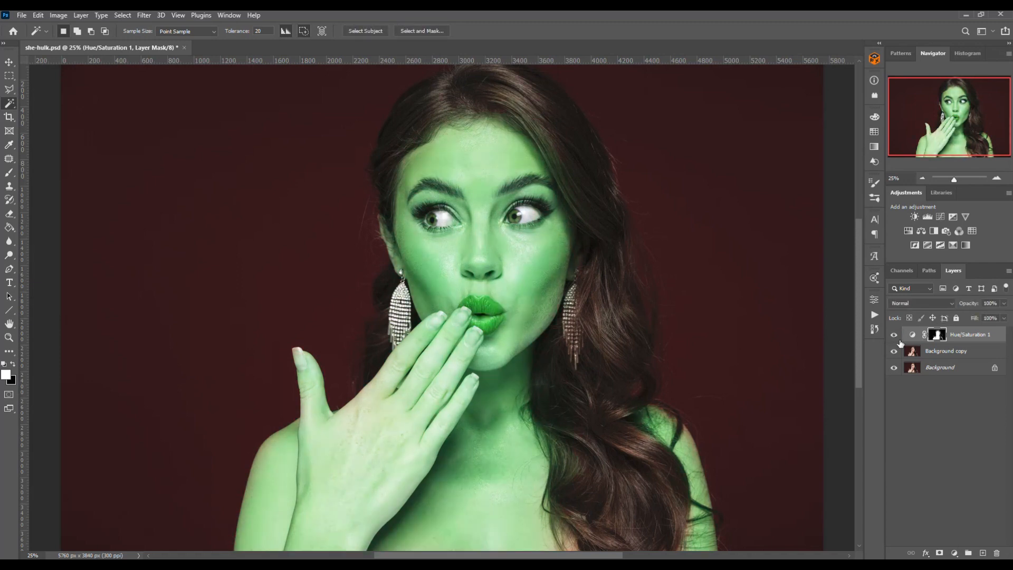
- Paint black on the mask with a 250 px brush over the hair along the neck and chest to remove the green spill
key("b")
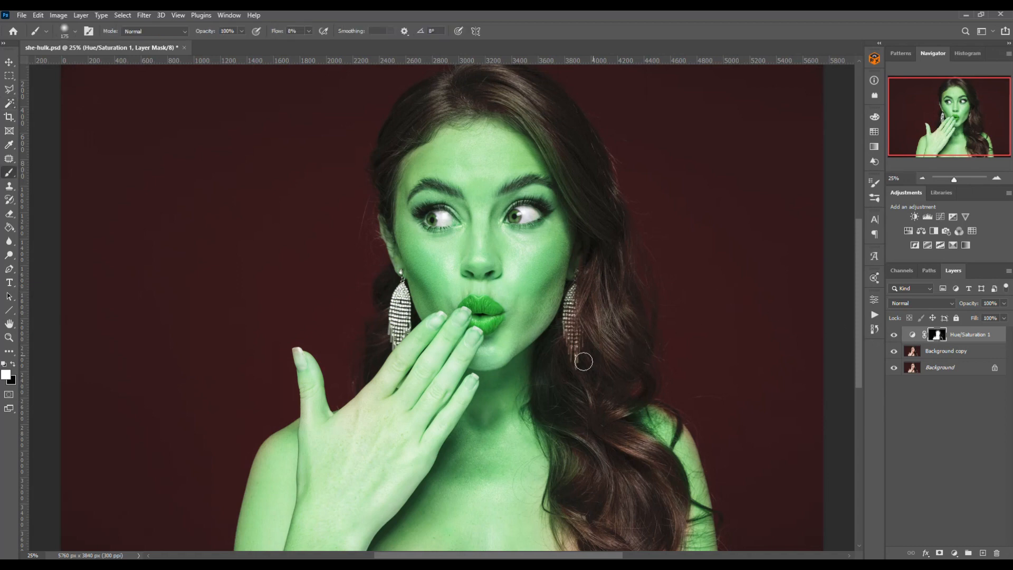
key("bracketright")
key("bracketright")
key("x")
mouse_move(554, 388)
left_mouse_down()
mouse_move(565, 488)
mouse_move(568, 455)
mouse_move(606, 518)
left_mouse_up()
key("x")
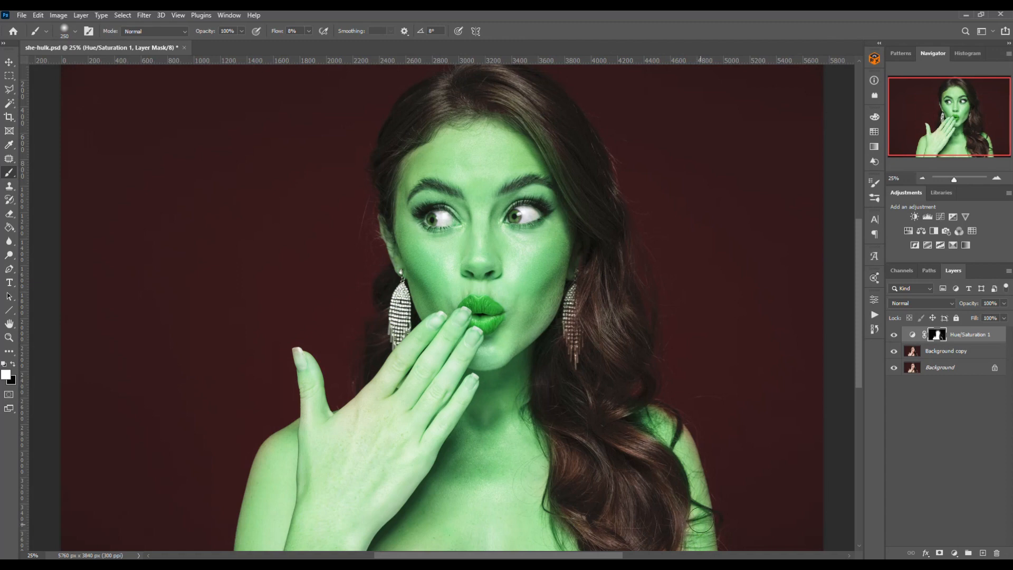
- Paint white on the mask at 50% brush opacity with a larger brush over the long hair to tone down its red
key("5")
key("bracketright")
key("bracketright")
key("bracketright")
key("x")
key("0")
- Paint black on the mask over the lips with a 125 px brush at 48% opacity
key("bracketleft")
key("bracketleft")
key("bracketleft")
key("bracketleft")
key("bracketleft")
key("bracketleft")
key("bracketleft")
left_click(240, 32)
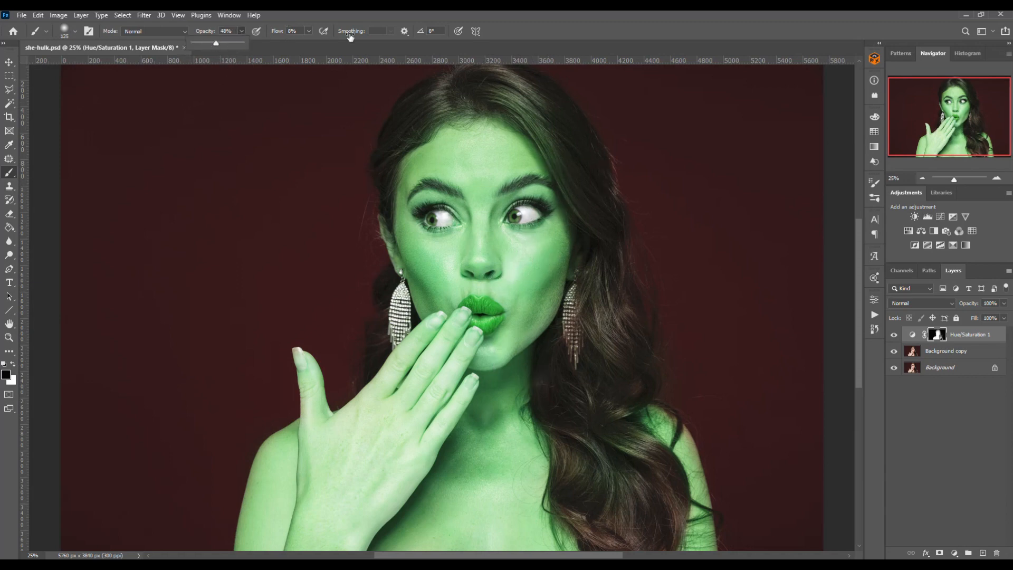
left_click(529, 10)
mouse_move(482, 305)
left_mouse_down()
mouse_move(493, 313)
mouse_move(480, 319)
left_mouse_up()
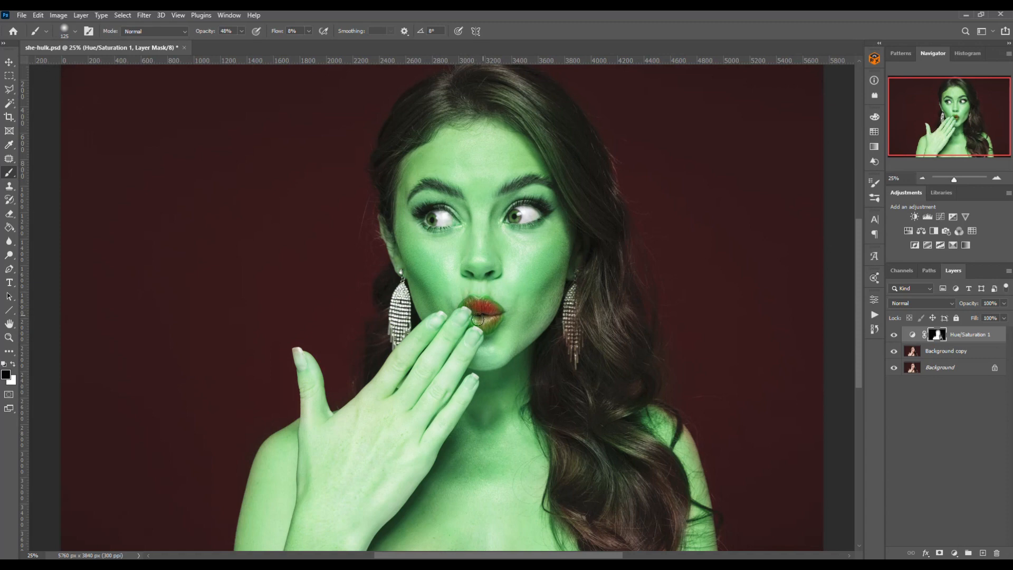
- Set the brush opacity to 100% and paint black over both lips with smaller brushes to restore their full red
scroll(487, 319, "up", 3)
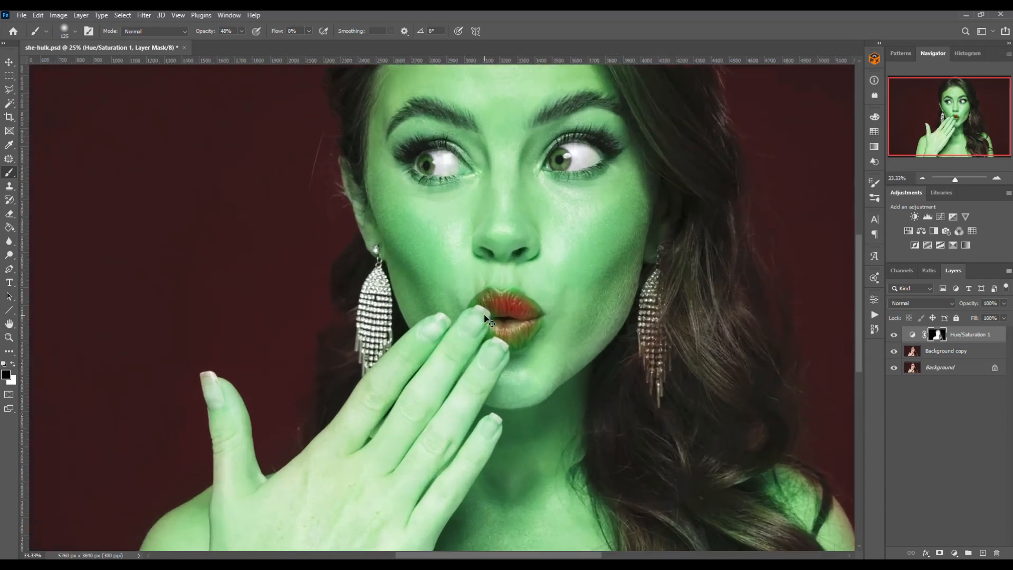
key("p")
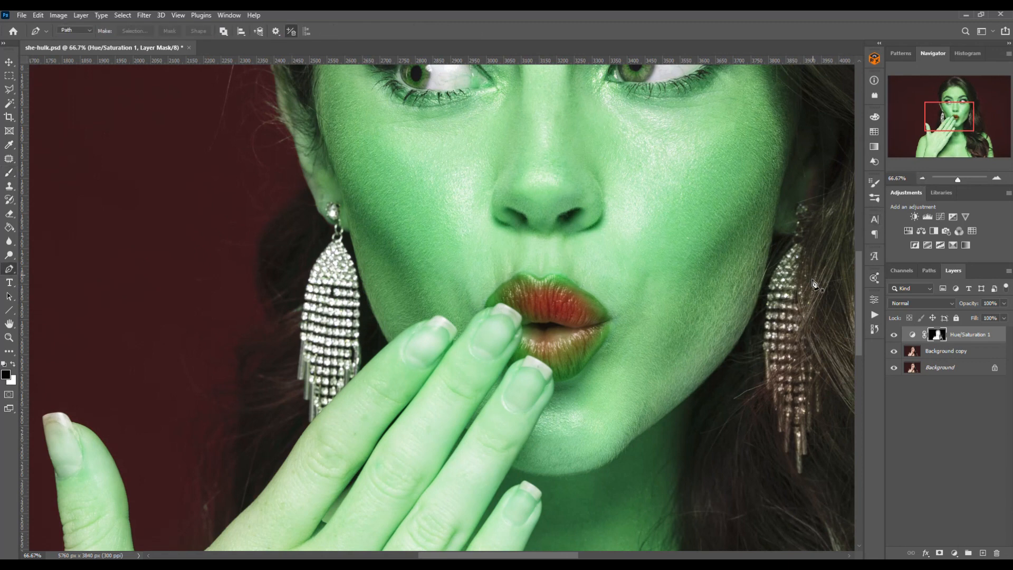
key("b")
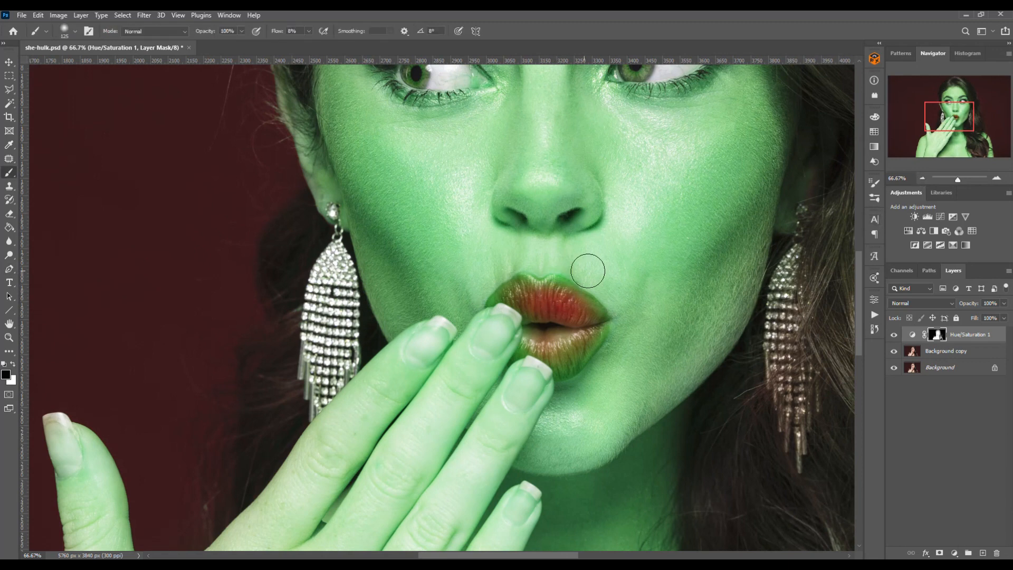
mouse_move(554, 283)
left_mouse_down()
mouse_move(600, 313)
mouse_move(567, 370)
mouse_move(589, 348)
mouse_move(572, 368)
mouse_move(562, 360)
mouse_move(580, 333)
mouse_move(535, 349)
mouse_move(522, 287)
mouse_move(505, 297)
mouse_move(542, 294)
left_mouse_up()
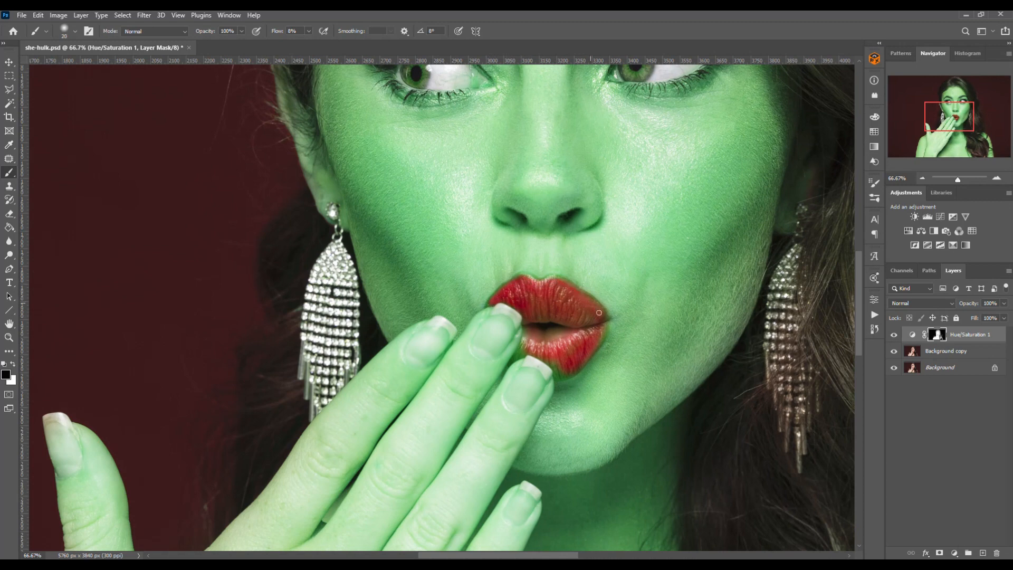
left_click_drag(557, 362, 559, 368)
mouse_move(550, 310)
left_mouse_down()
mouse_move(590, 312)
mouse_move(529, 303)
mouse_move(569, 322)
mouse_move(531, 306)
mouse_move(572, 309)
mouse_move(561, 294)
mouse_move(590, 311)
mouse_move(570, 336)
mouse_move(548, 338)
mouse_move(536, 325)
mouse_move(550, 345)
mouse_move(577, 345)
mouse_move(567, 359)
mouse_move(581, 335)
mouse_move(563, 305)
mouse_move(511, 297)
mouse_move(585, 317)
left_mouse_up()
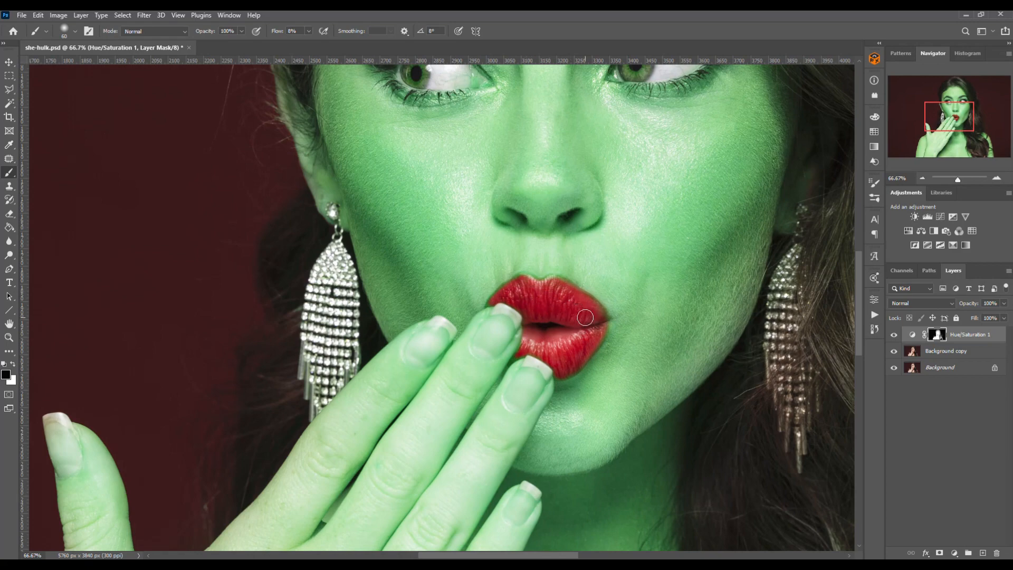
- Review the whole portrait and the face close up with the Hue/Saturation layer on and off
key("ctrl+minus")
key("ctrl+minus")
key("ctrl+minus")
key("ctrl+minus")
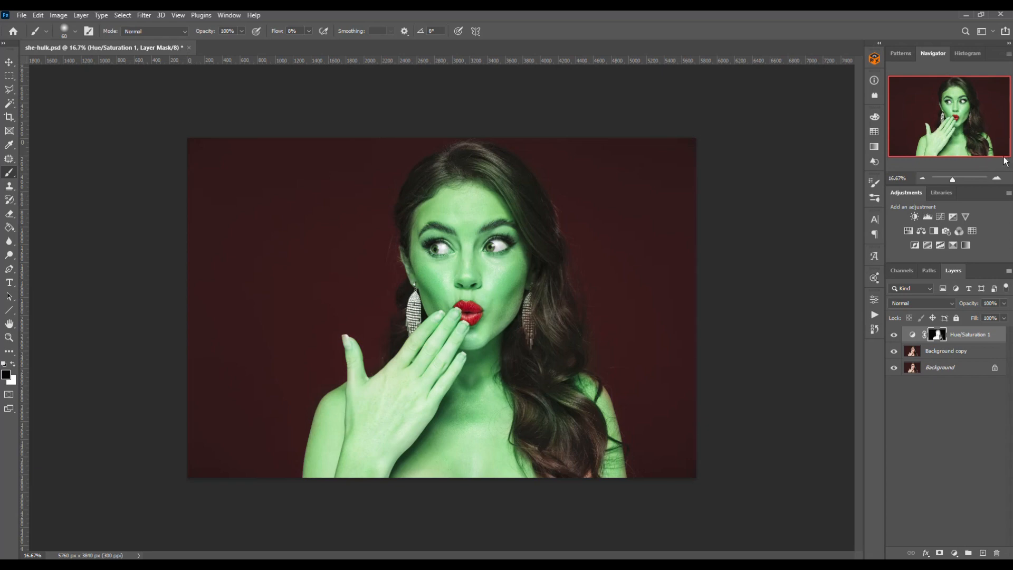
left_click(997, 178)
left_click(996, 179)
left_click(997, 179)
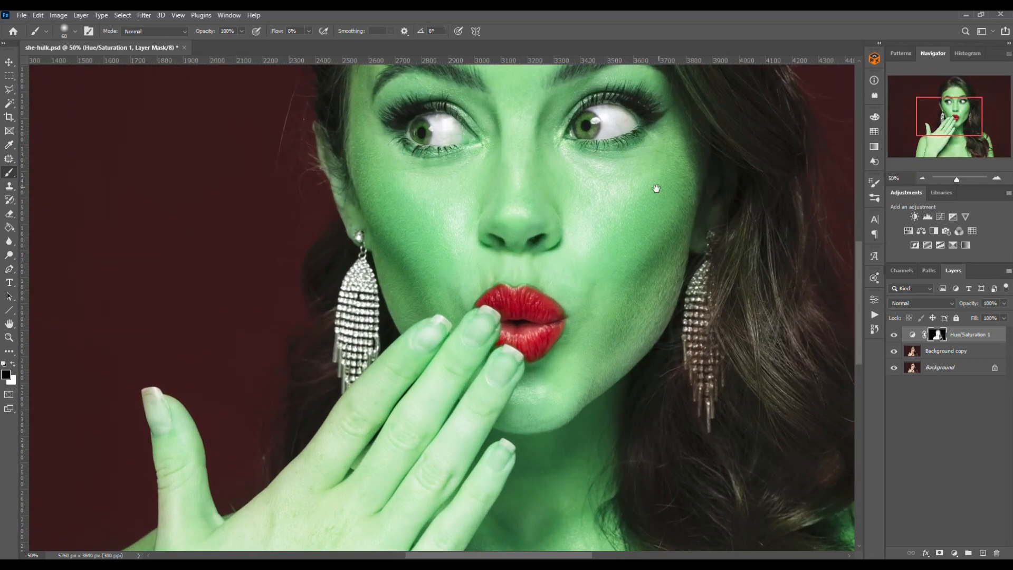
left_click(895, 335)
left_click(893, 337)
- Try to restore the natural colour of both eyes by painting black on the mask with a slightly larger brush
key("bracketright")
key("bracketright")
key("bracketright")
key("bracketright")
key("bracketright")
key("bracketright")
left_click_drag(586, 129, 596, 124)
key("bracketleft")
key("bracketleft")
mouse_move(424, 135)
left_mouse_down()
mouse_move(462, 129)
mouse_move(449, 132)
left_mouse_up()
- Paint white on the mask over both eyes with a 100 px brush to bring the green irises back
key("x")
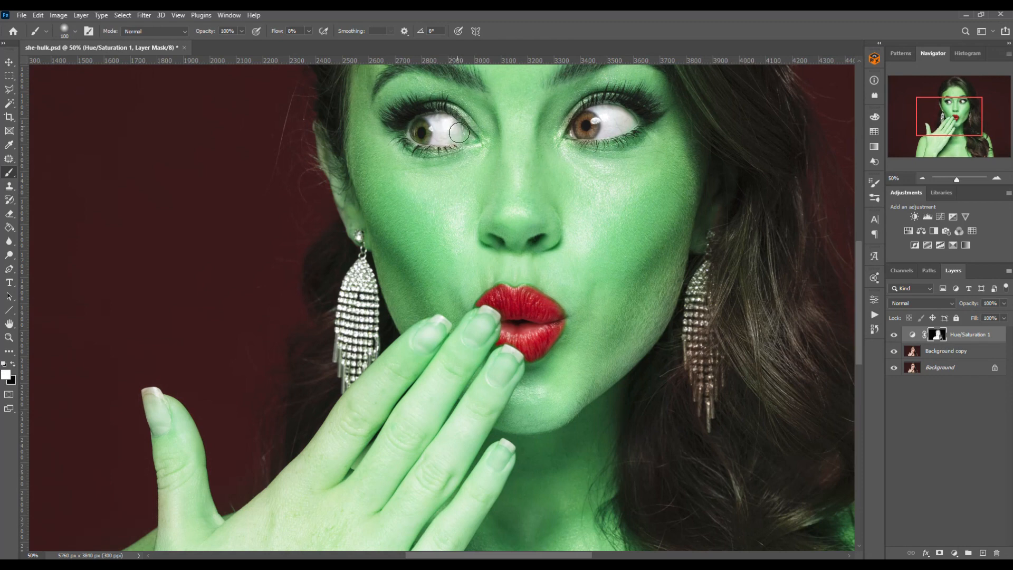
left_click_drag(599, 124, 587, 133)
mouse_move(475, 139)
left_mouse_down()
mouse_move(441, 138)
mouse_move(470, 122)
left_mouse_up()
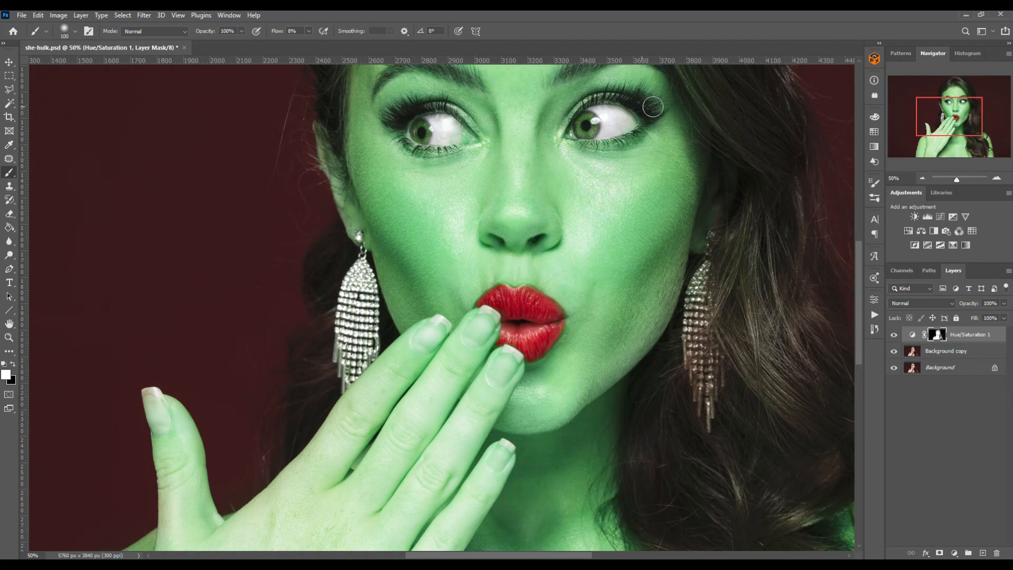
- Add a Curves adjustment that darkens the midtones (input 151, output 80) and invert its mask to black
left_click(922, 178)
left_click(923, 178)
left_click(923, 178)
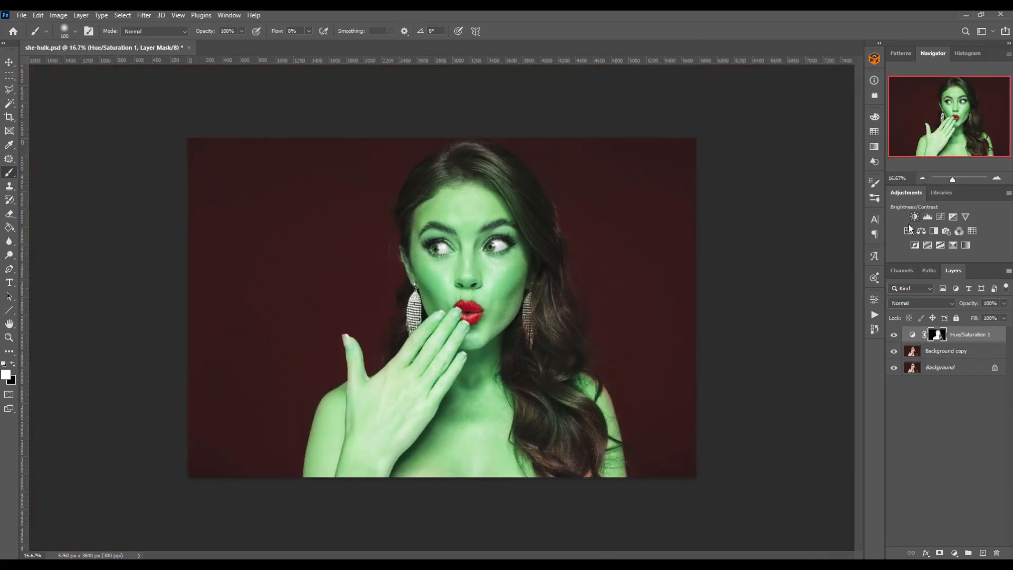
left_click(941, 217)
left_click_drag(809, 402, 815, 408)
key("ctrl+i")
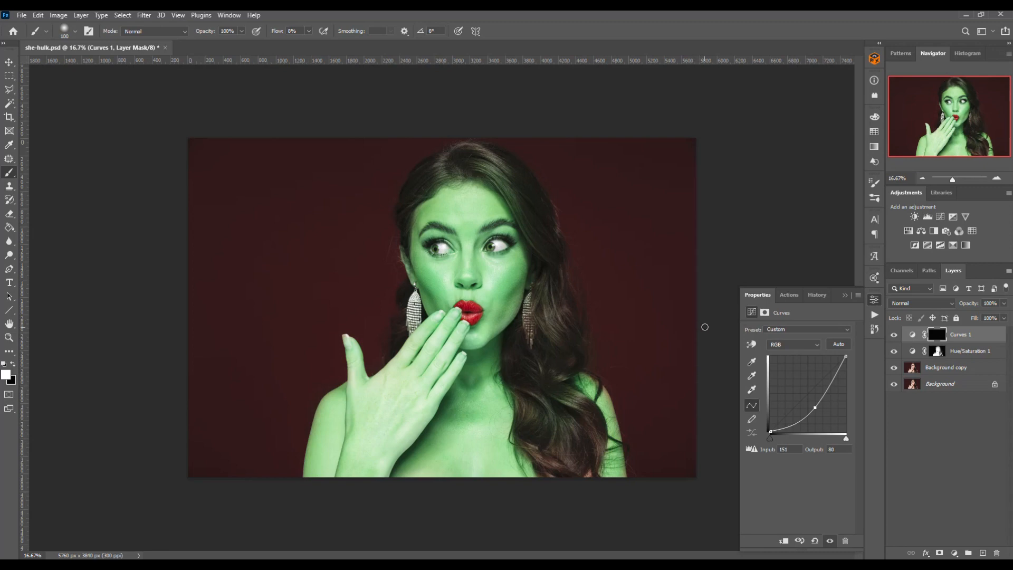
- Paint white on the Curves mask over the back of the hand and the thumb with large soft brushes to deepen their shading
key("bracketright")
key("bracketright")
key("bracketright")
key("bracketright")
key("bracketright")
key("bracketright")
key("bracketright")
key("bracketright")
left_click_drag(387, 420, 388, 452)
key("bracketleft")
key("bracketleft")
key("bracketleft")
key("bracketleft")
key("bracketleft")
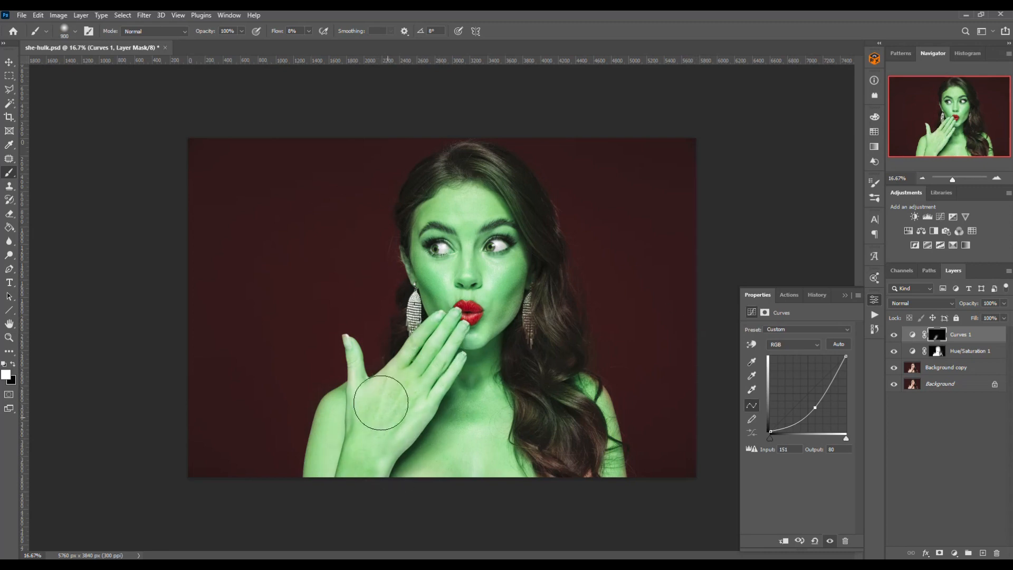
left_click_drag(360, 364, 367, 385)
- Paint white on the Curves mask over the neck and chest to deepen the shadows, lowering the brush opacity to 50%
key("bracketright")
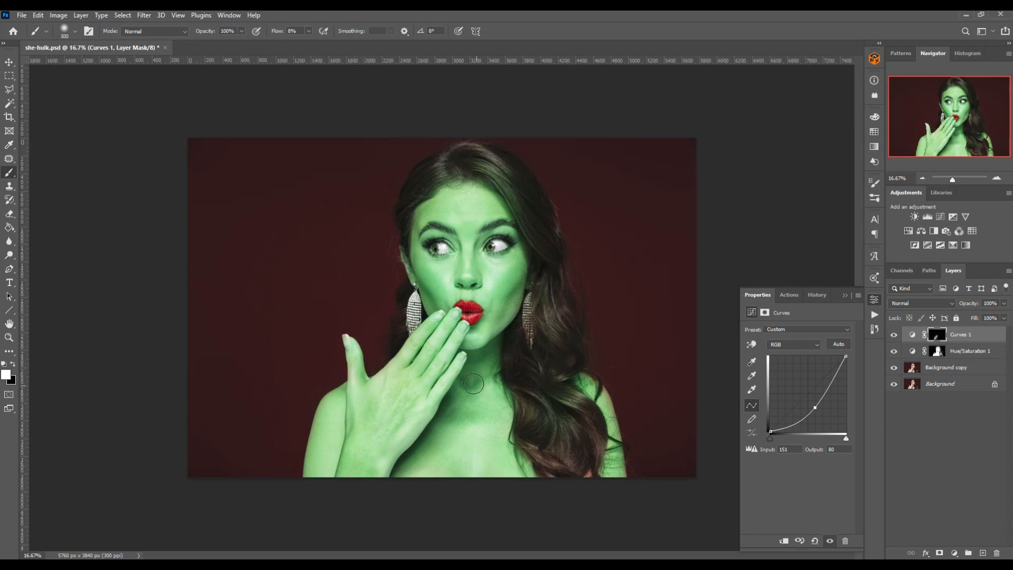
mouse_move(466, 391)
left_mouse_down()
mouse_move(464, 401)
mouse_move(478, 393)
mouse_move(492, 326)
mouse_move(476, 326)
left_mouse_up()
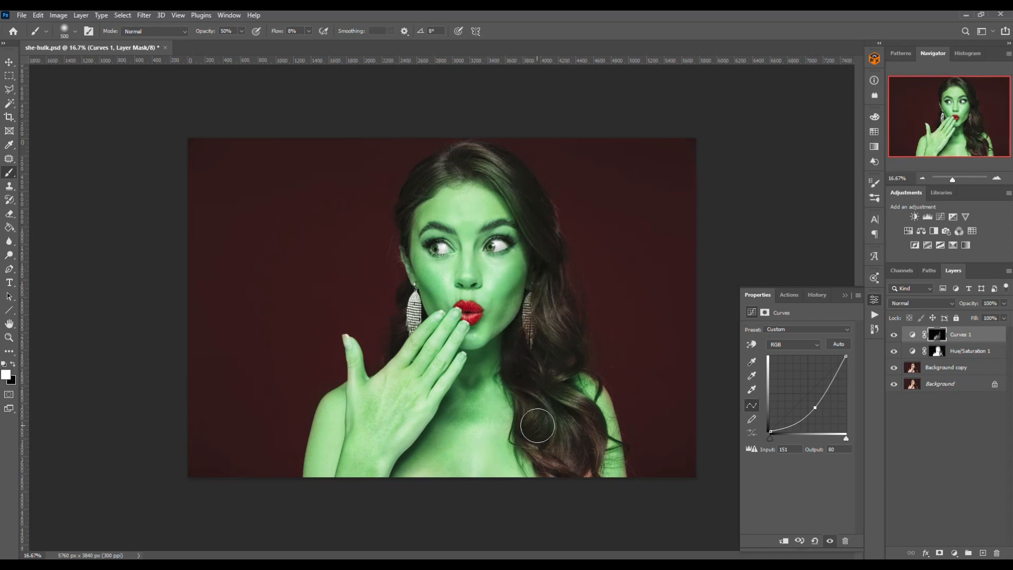
key("bracketright")
key("bracketright")
key("bracketright")
key("bracketright")
key("bracketright")
key("bracketleft")
key("bracketleft")
key("bracketleft")
key("bracketleft")
key("bracketleft")
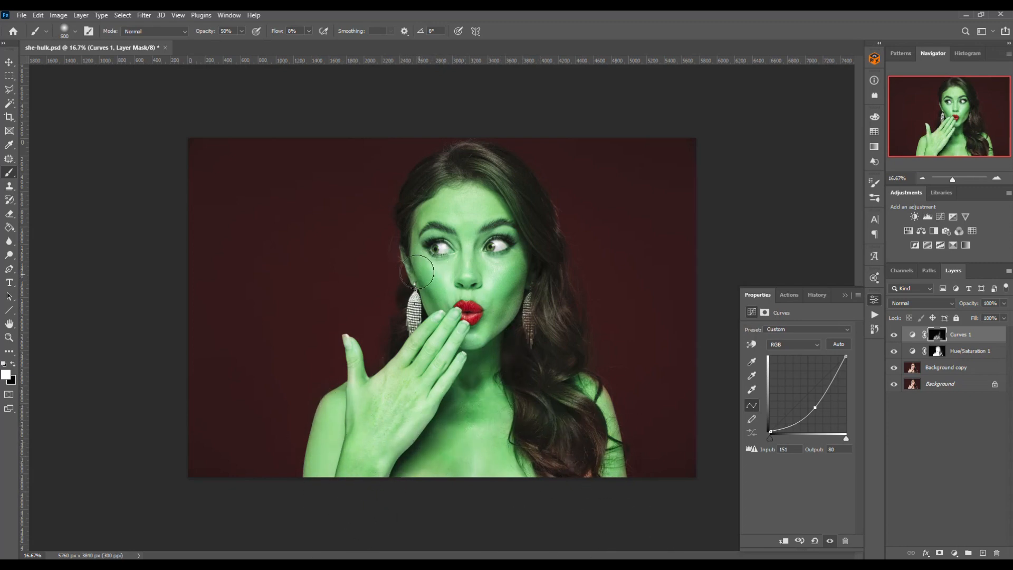
- Paint white on the Curves mask over the cheeks and forehead with 400 and 500 px brushes to contour the face
key("bracketleft")
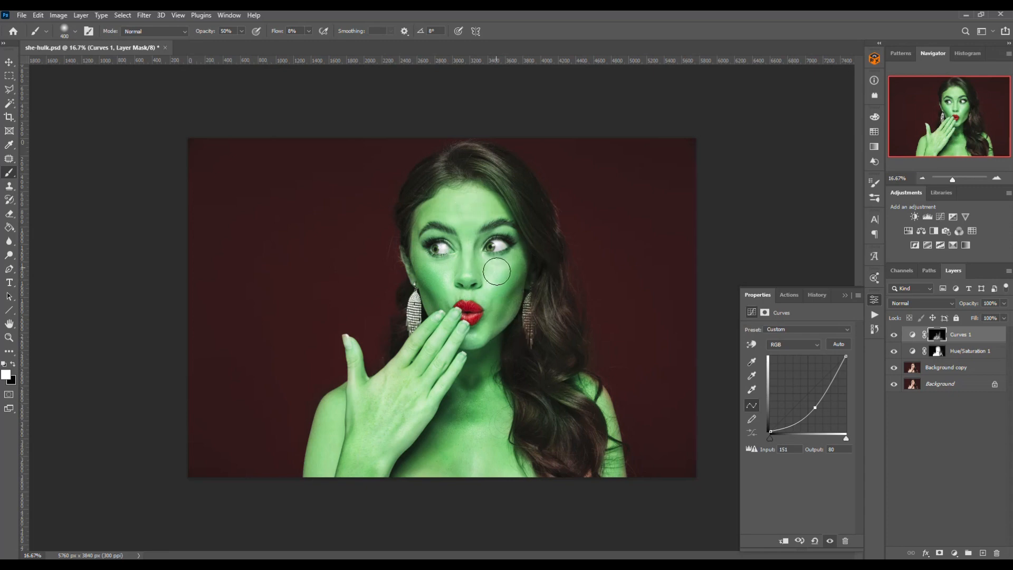
mouse_move(497, 271)
left_mouse_down()
mouse_move(525, 253)
mouse_move(455, 233)
mouse_move(540, 220)
mouse_move(413, 235)
left_mouse_up()
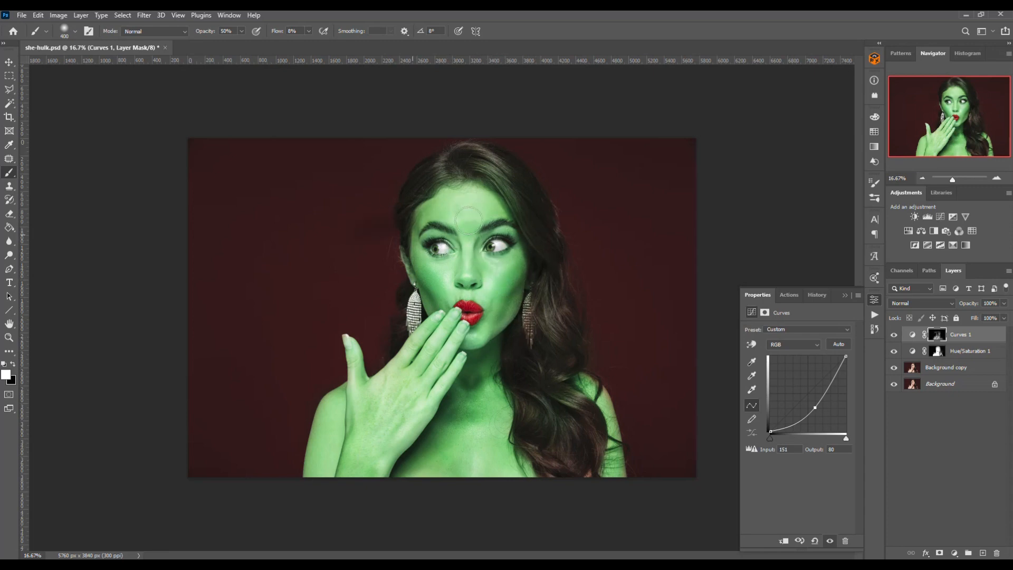
key("bracketright")
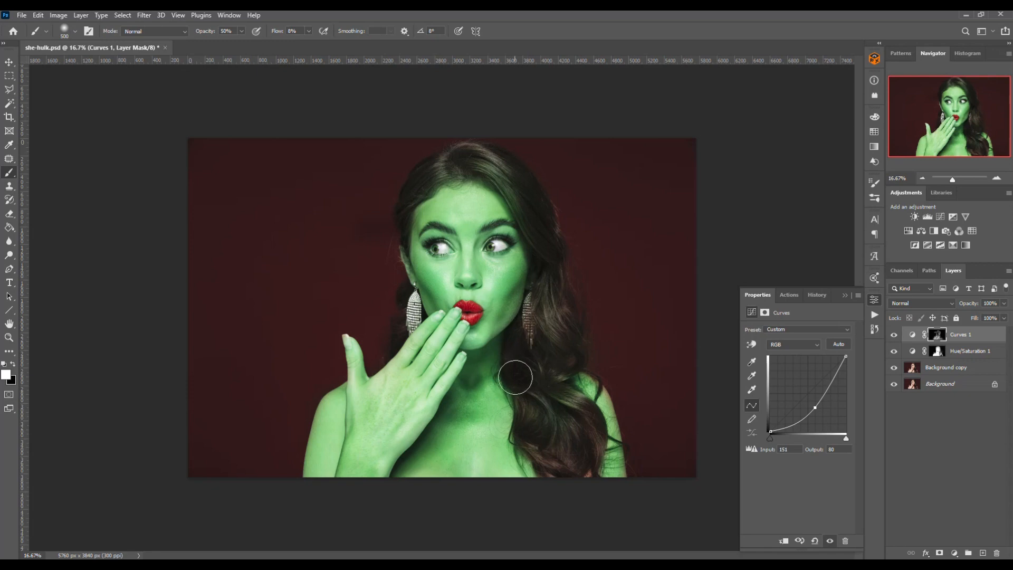
- Touch up the Hue/Saturation mask around the hair with the 500 px brush at 50% opacity, using black and white
key("x")
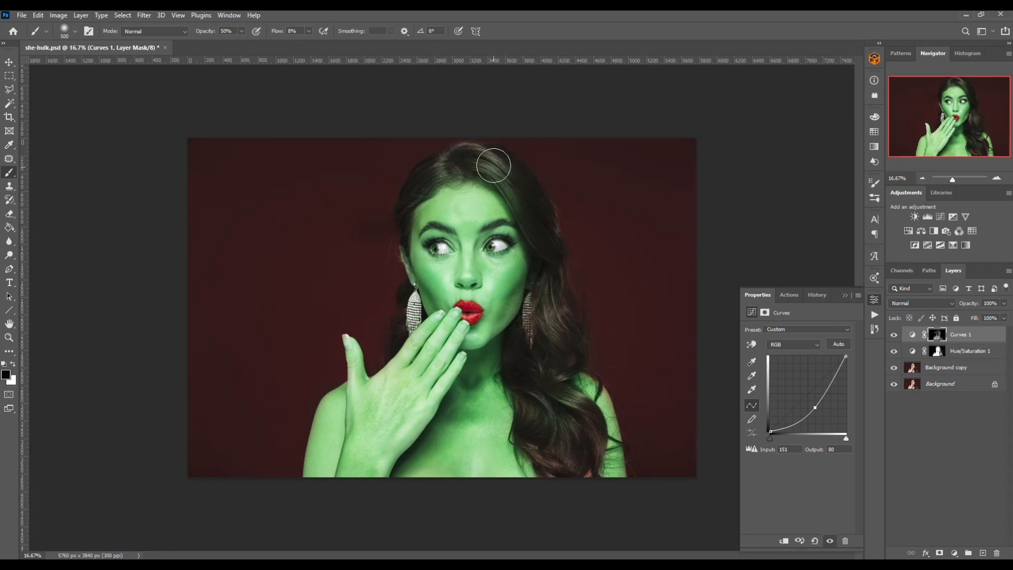
left_click(895, 352)
left_click(895, 352)
left_click(937, 350)
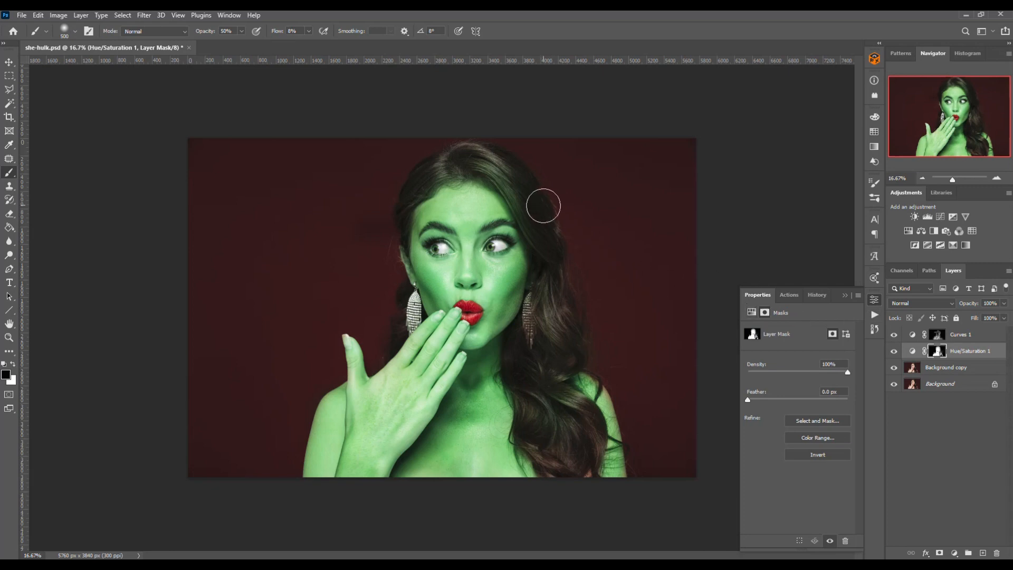
key("x")
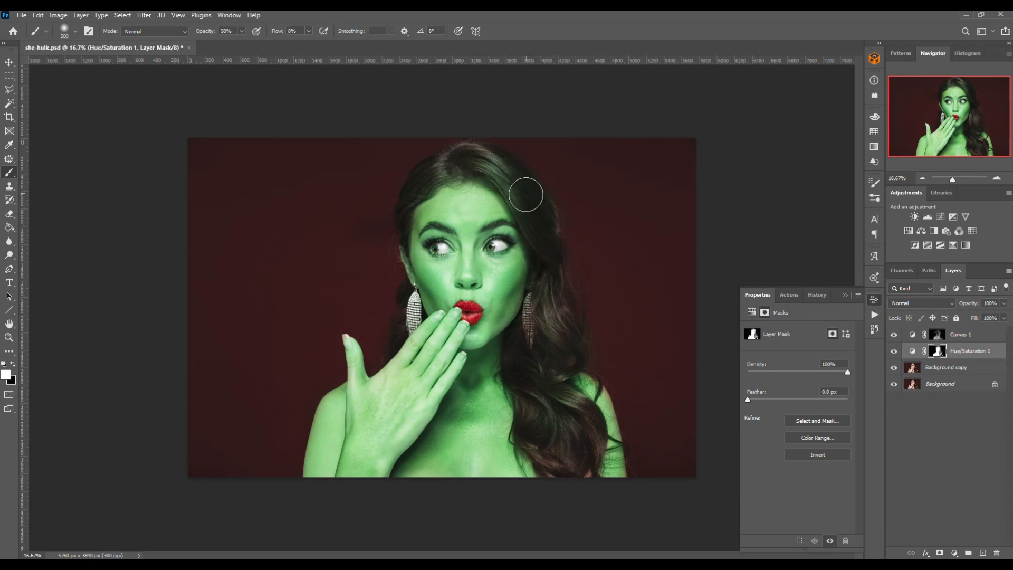
key("x")
- Compare the portrait with the Hue/Saturation and Curves layers each switched off and on
left_click(970, 334)
left_click(896, 352)
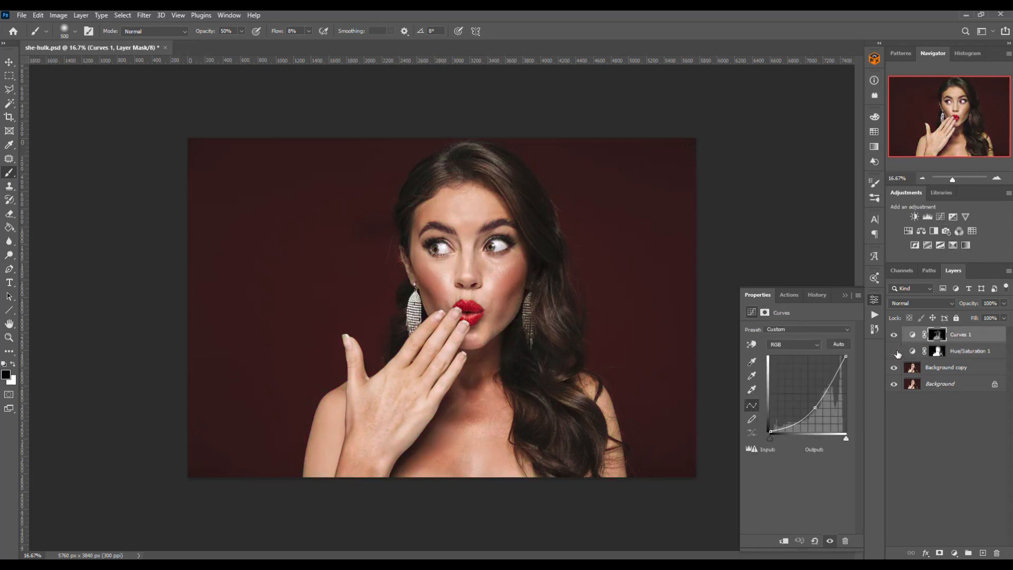
left_click(893, 351)
left_click(894, 335)
left_click(896, 334)
- Clip the Curves adjustment to the Hue/Saturation layer and compare the portrait with the Curves layer off and on
left_click(935, 334)
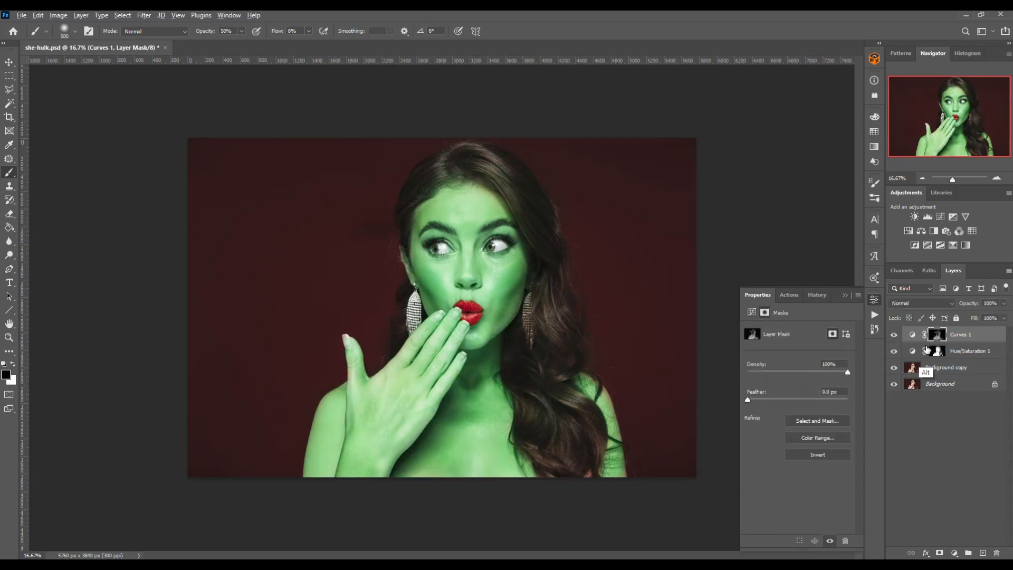
left_click(928, 341, "alt")
left_click(929, 342, "alt")
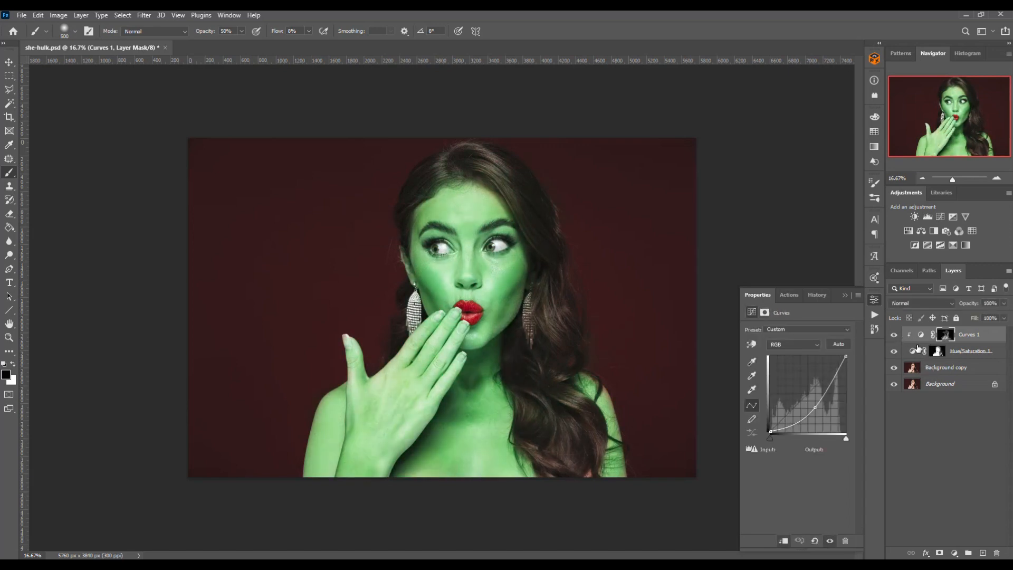
left_click(896, 338)
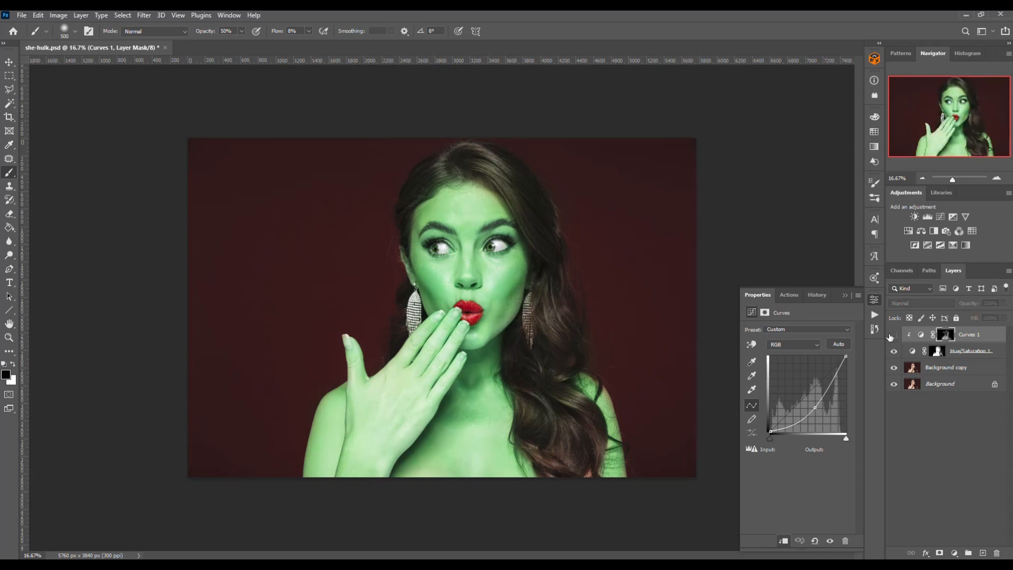
left_click(893, 336)
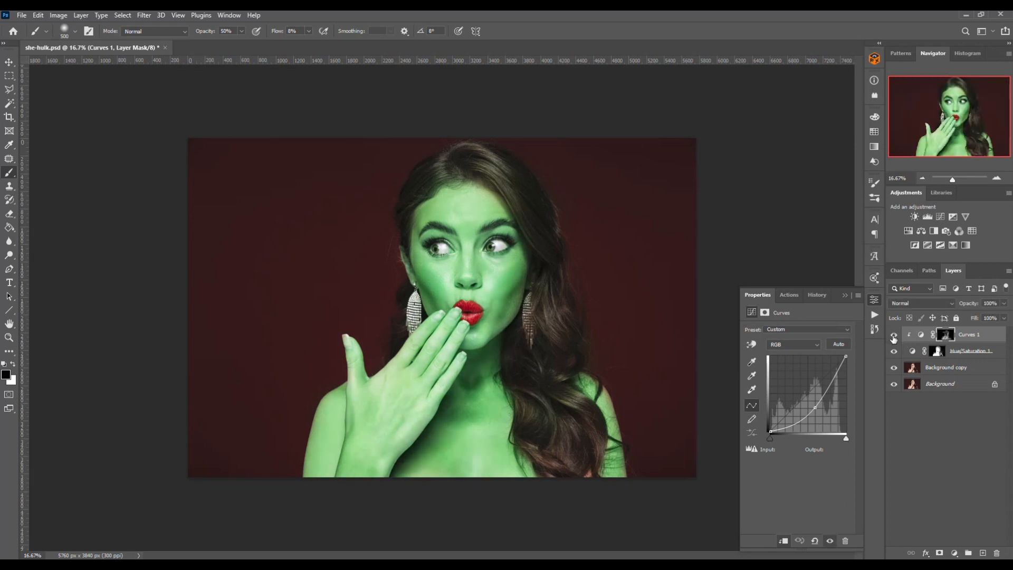
- Add a Selective Color adjustment with Greens at Cyan +10, Magenta +12, Yellow -3 and Black +43
left_click(953, 245)
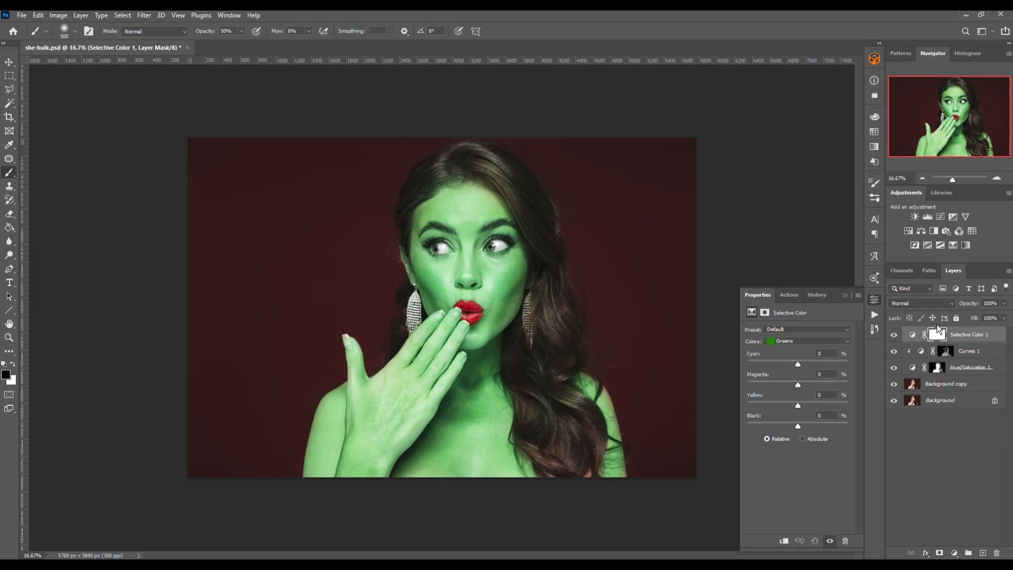
left_click_drag(799, 424, 827, 424)
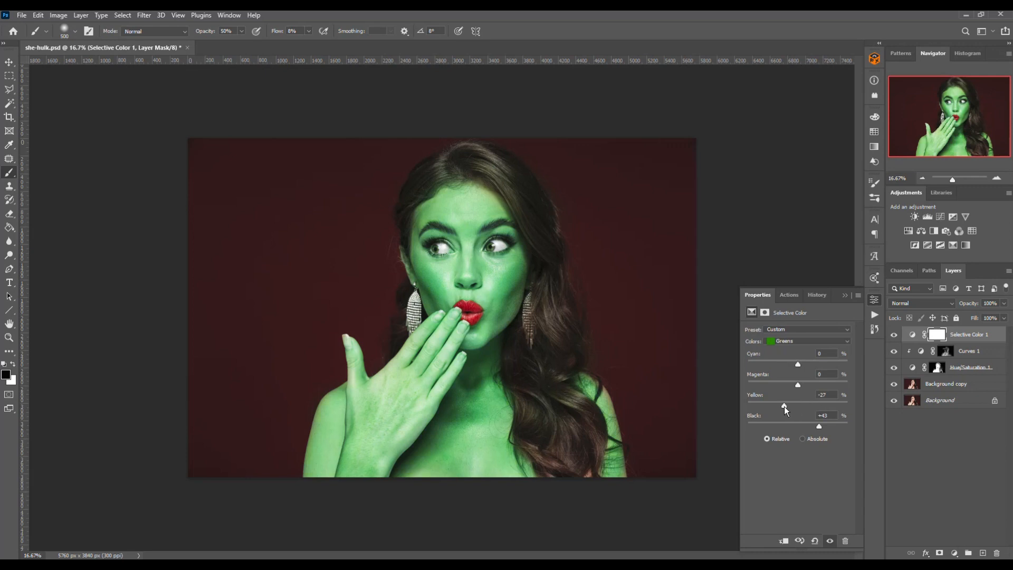
left_click_drag(805, 404, 800, 382)
- Compare the portrait without the Selective Color adjustment, and the original background alone against the finished green look
left_click(895, 337)
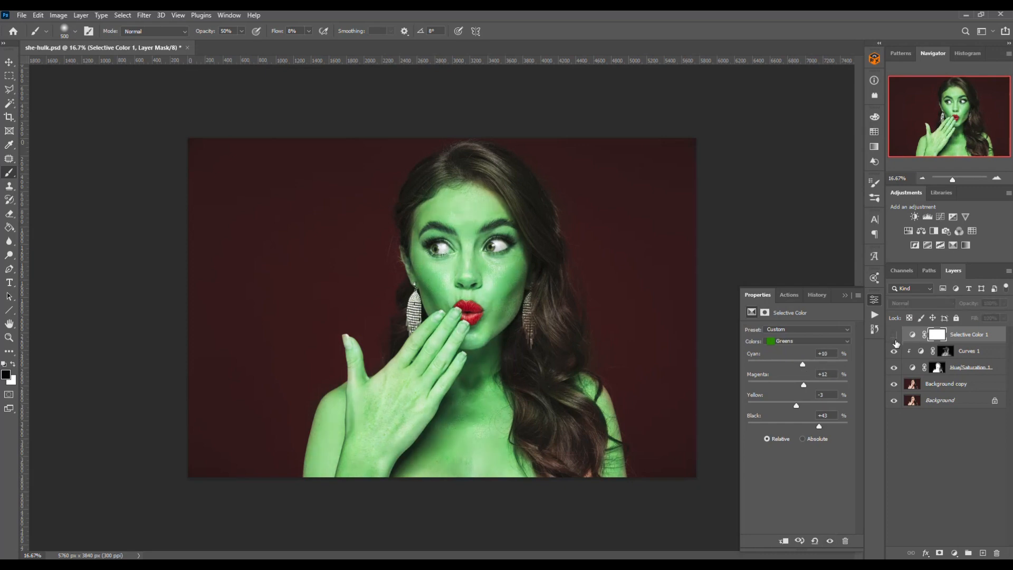
left_click(896, 402, "alt")
left_click(895, 402, "alt")
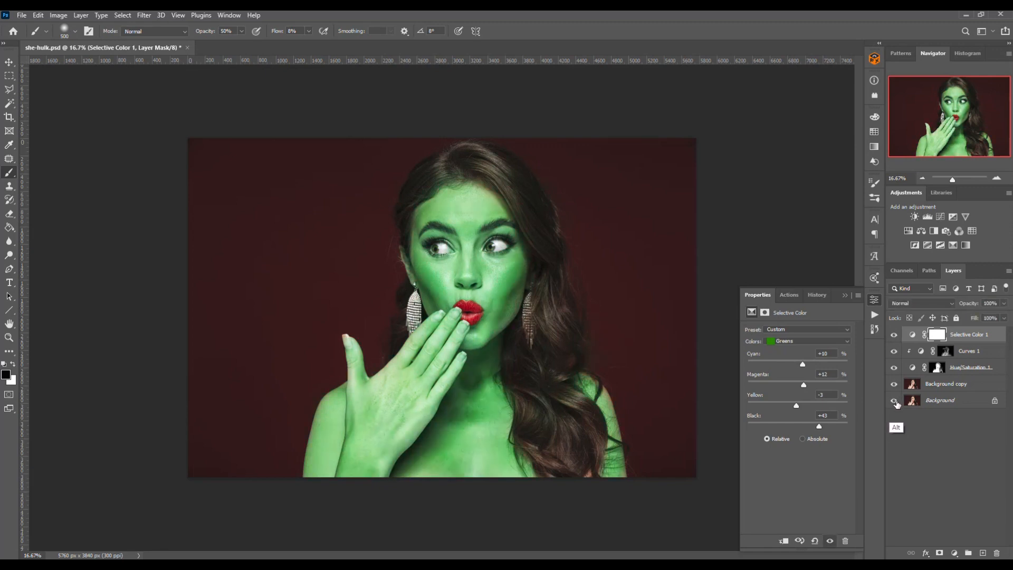
left_click(896, 402, "alt")
left_click(896, 402, "alt")
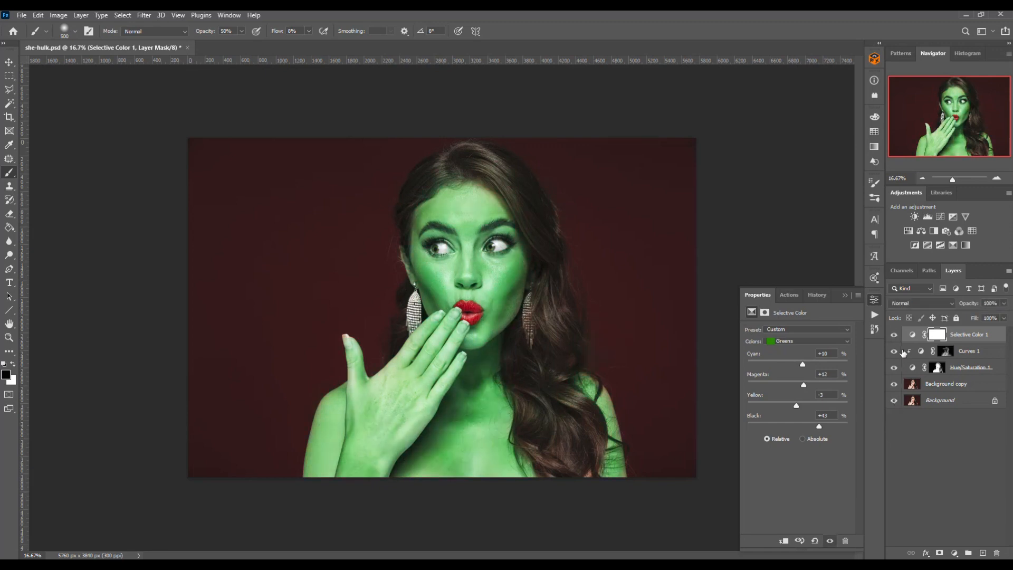